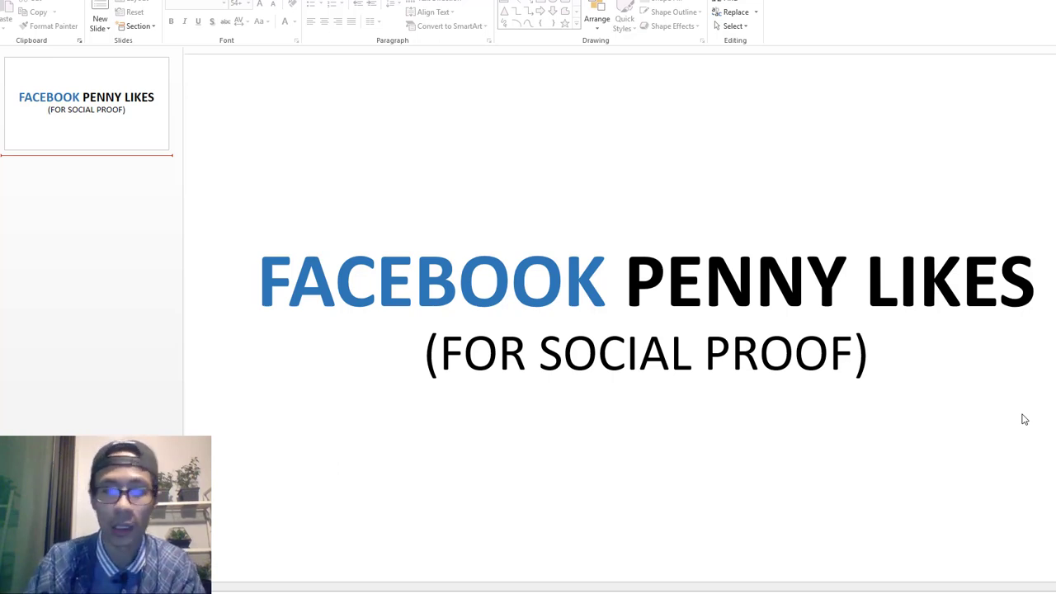
- Switch to Ads Manager in Chrome and create a new ad set promoting the MYfb Facebook Page
key("super+Tab")
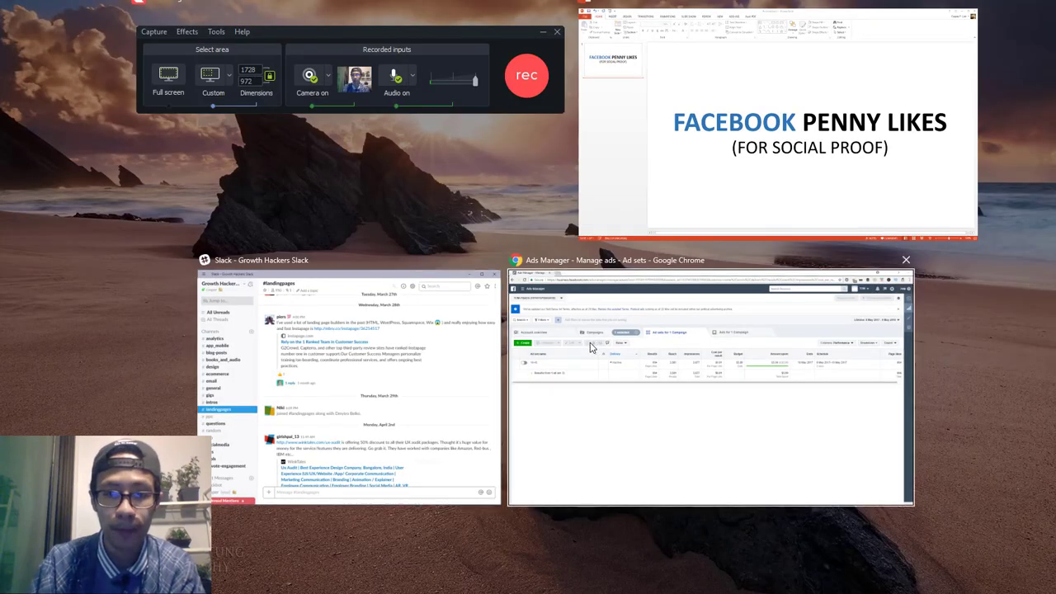
left_click(588, 347)
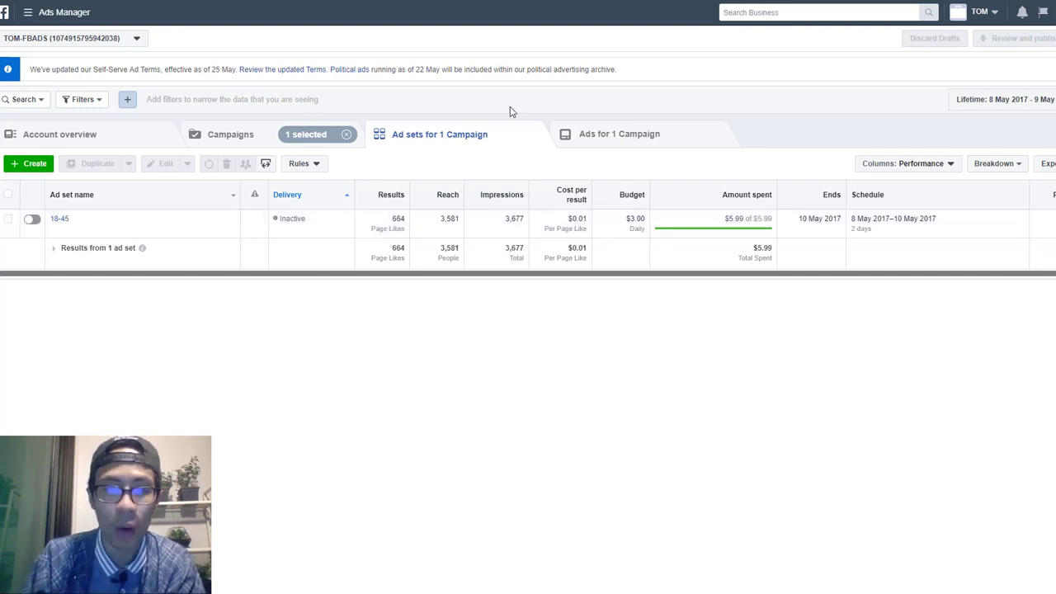
left_click(35, 164)
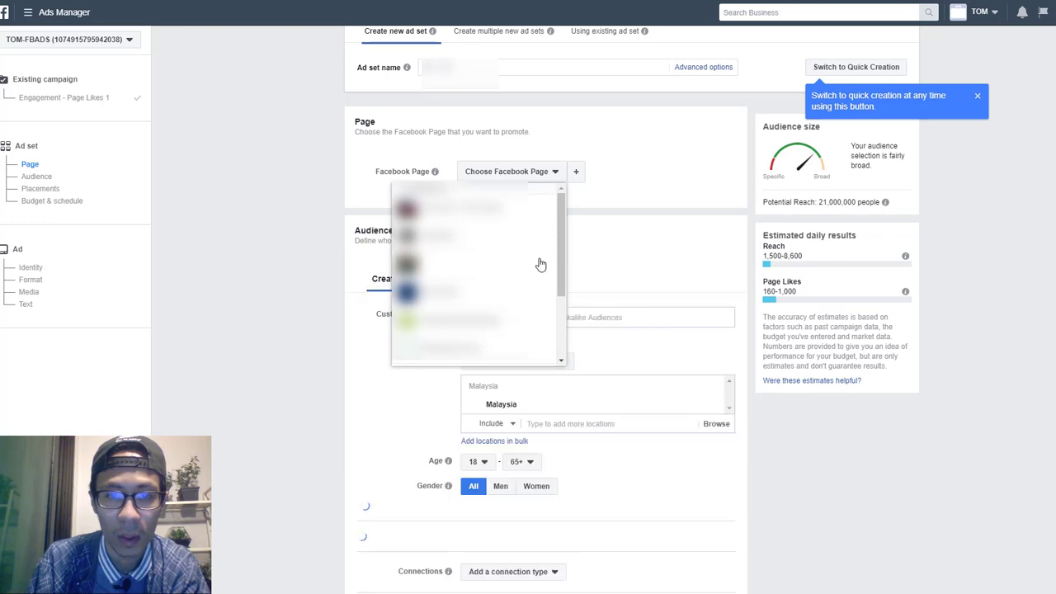
scroll(541, 264, "down", 3)
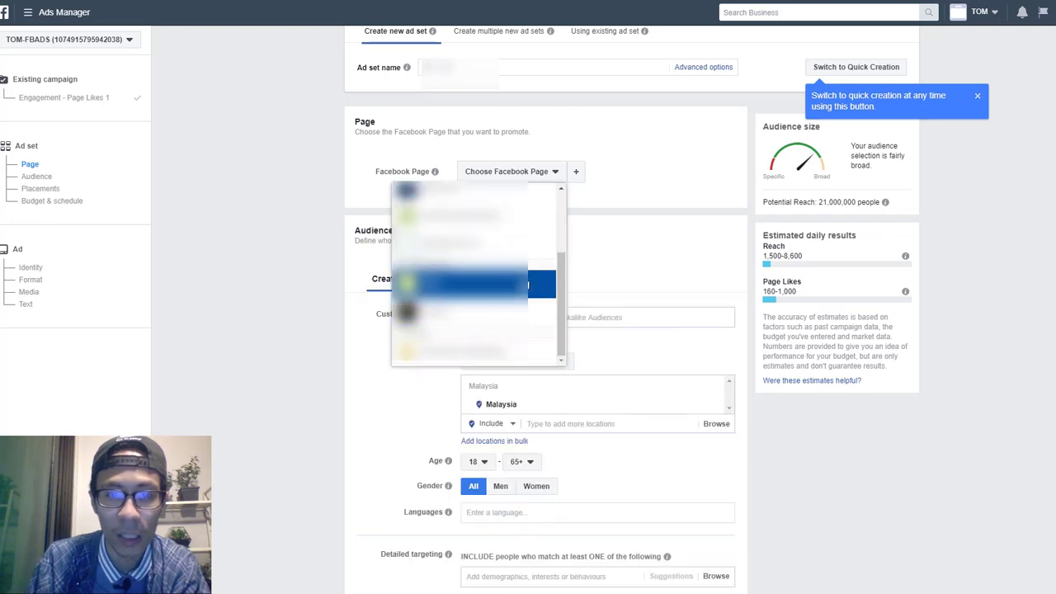
left_click(518, 285)
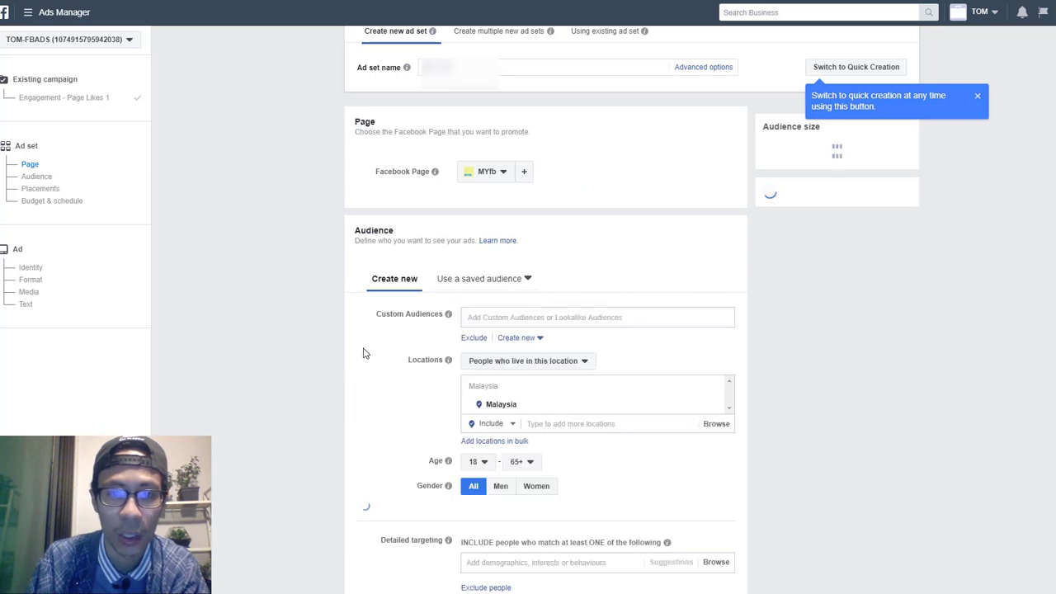
- Replace the Malaysia audience location with the Worldwide region
mouse_move(679, 405)
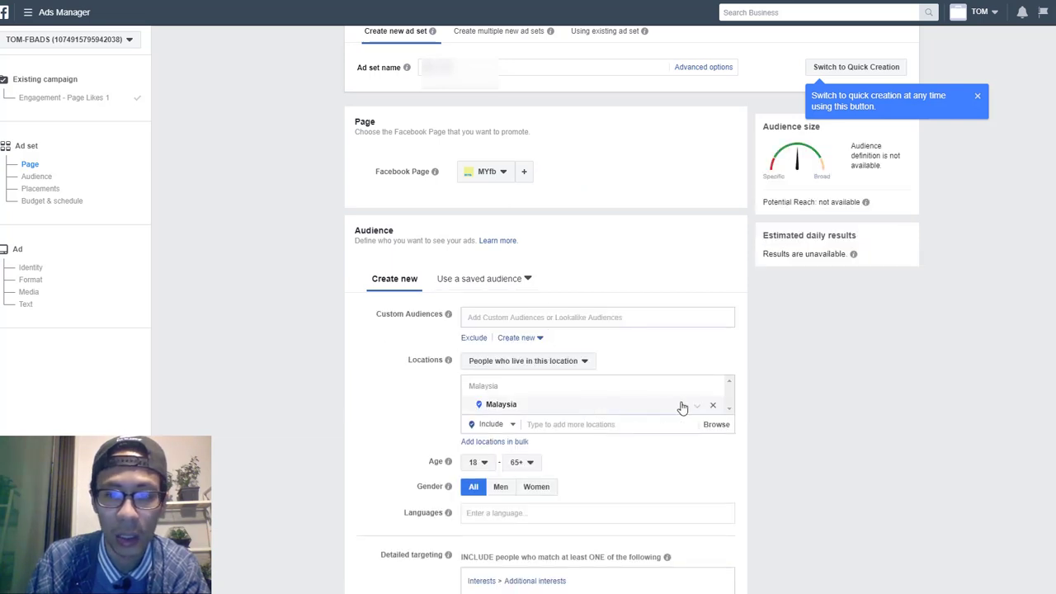
left_click(714, 408)
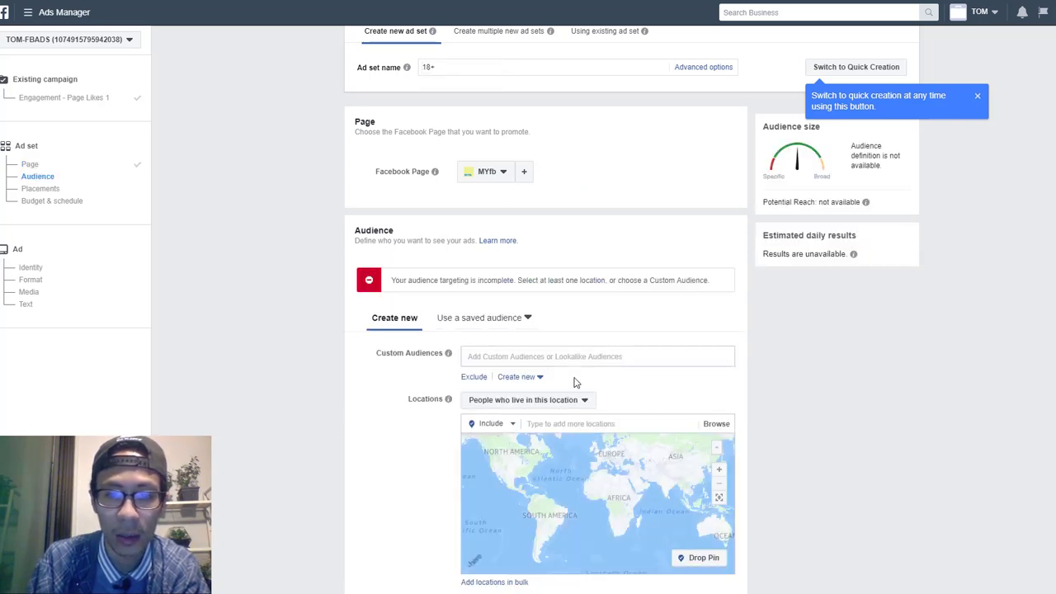
left_click(572, 425)
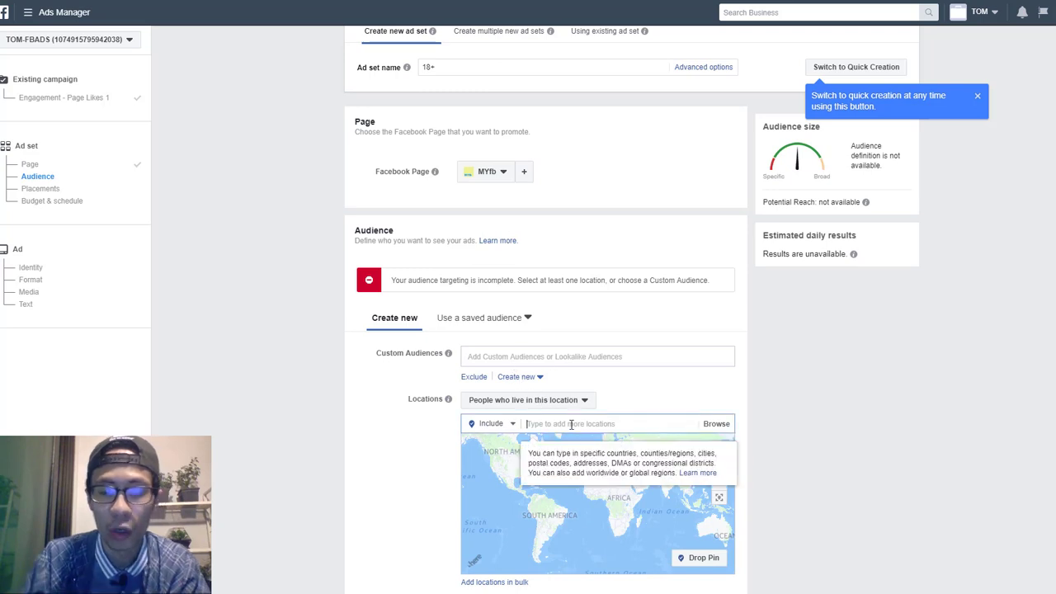
type("worldw")
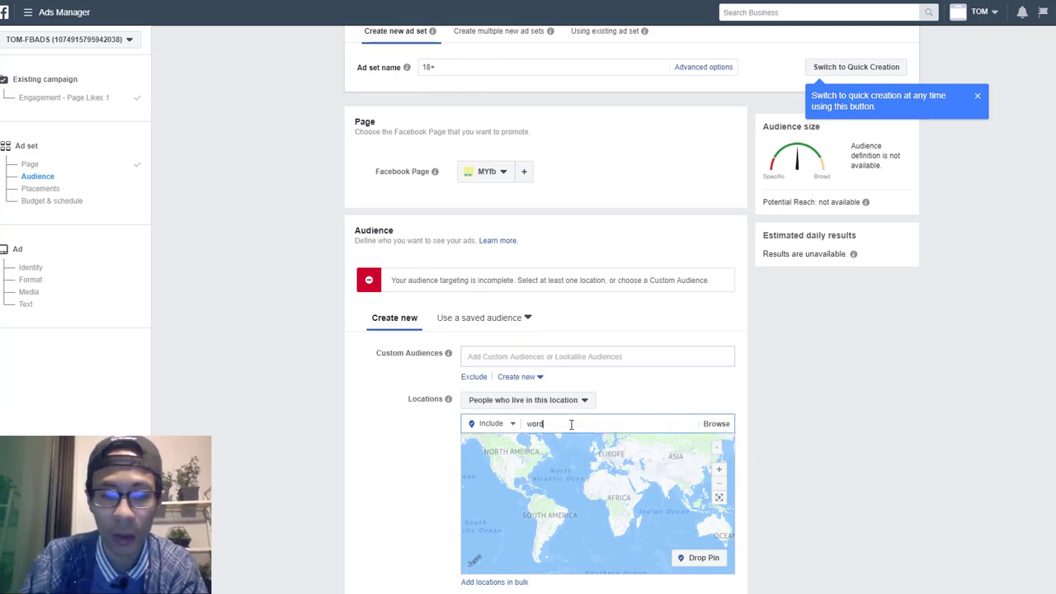
type("ide")
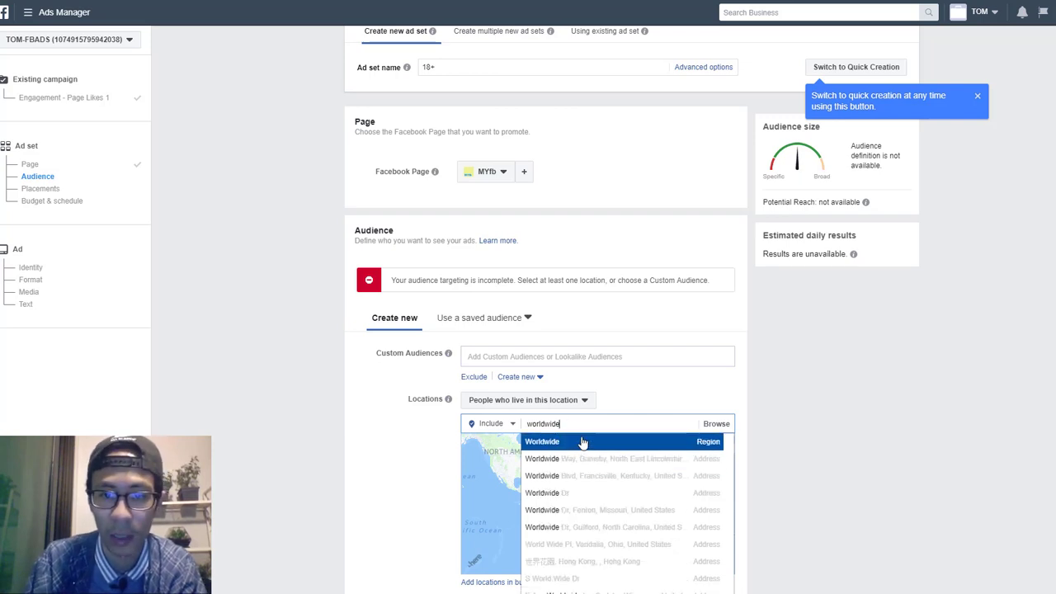
left_click(580, 442)
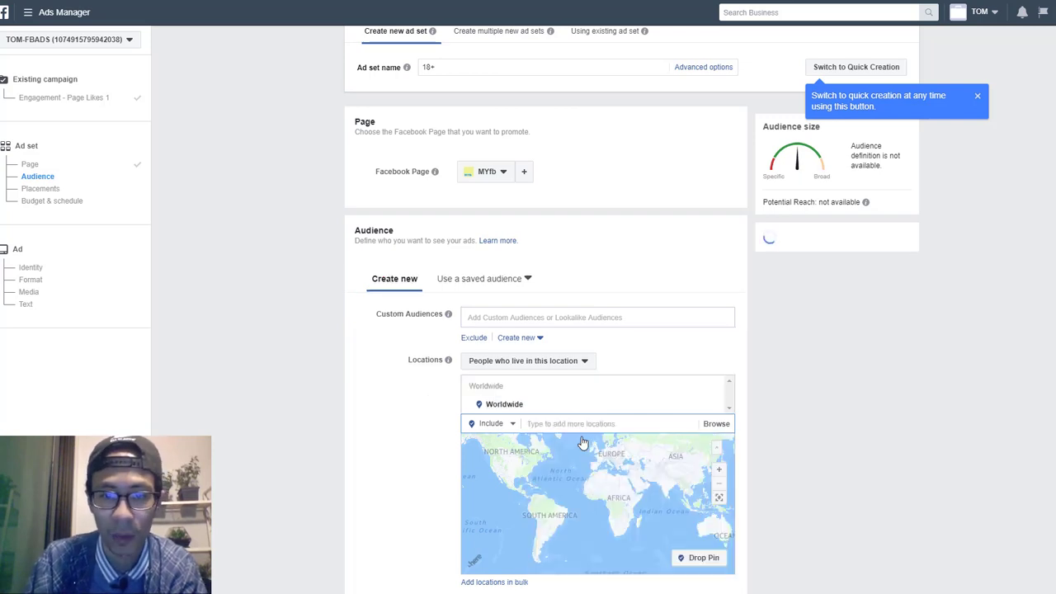
- Exclude California, United States, from the audience locations
left_click(503, 429)
left_click(488, 458)
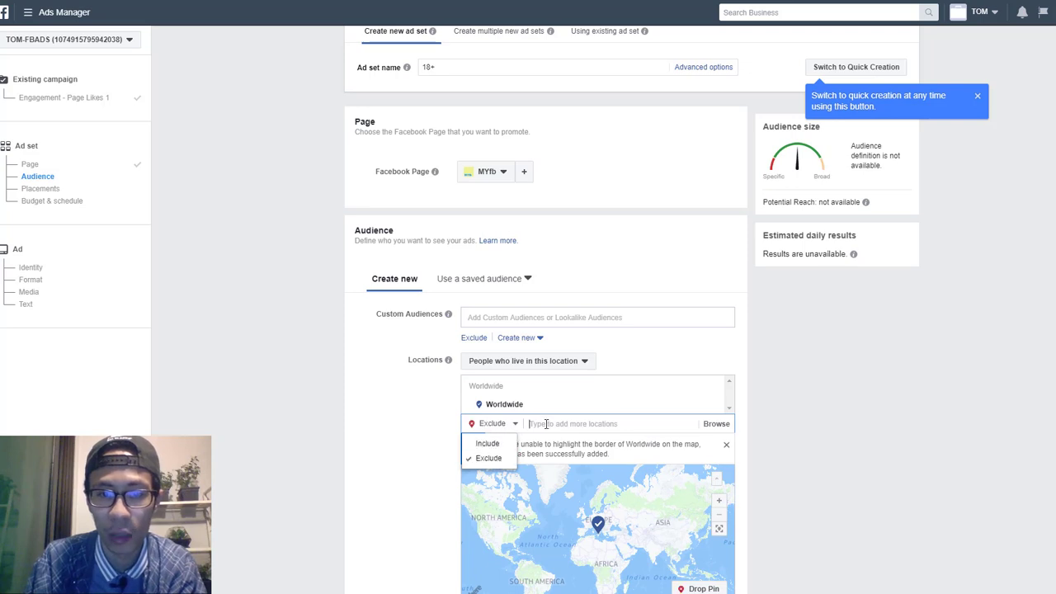
left_click(549, 423)
type("ca")
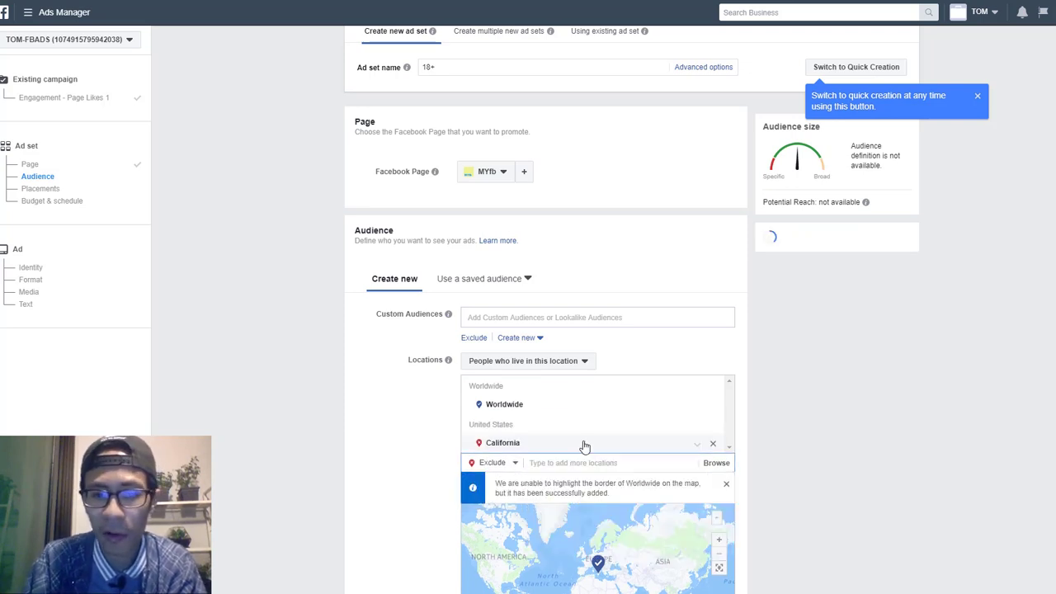
left_click(583, 446)
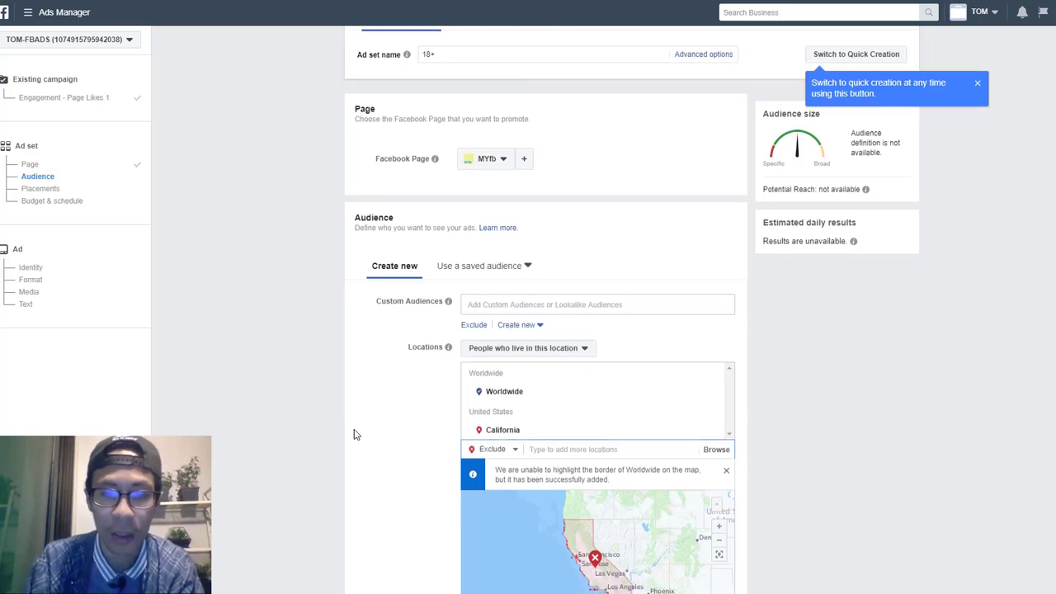
- Restrict the audience language to English (All)
scroll(354, 435, "down", 3)
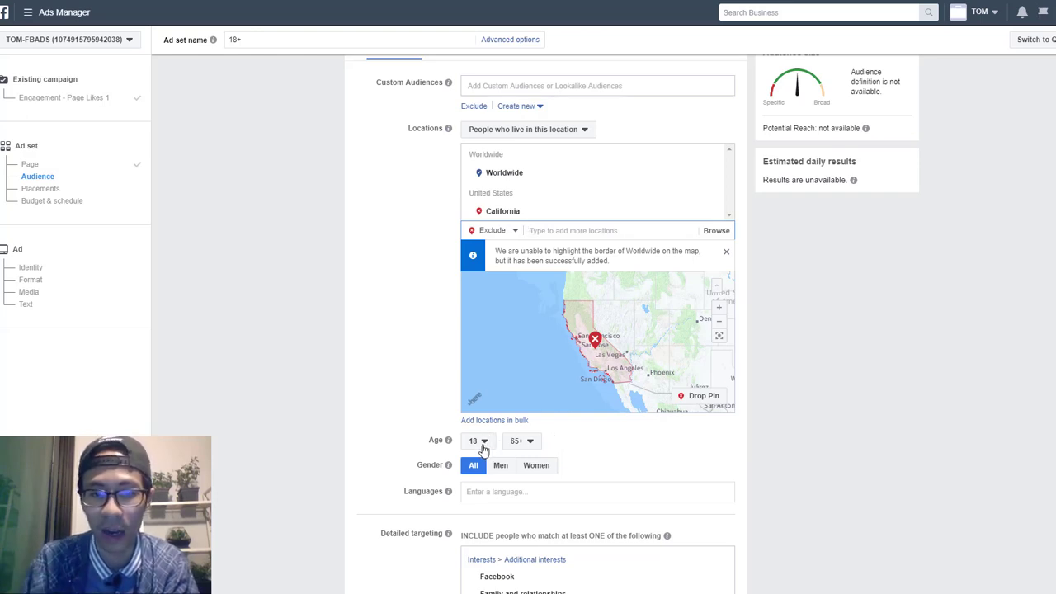
scroll(537, 464, "down", 1)
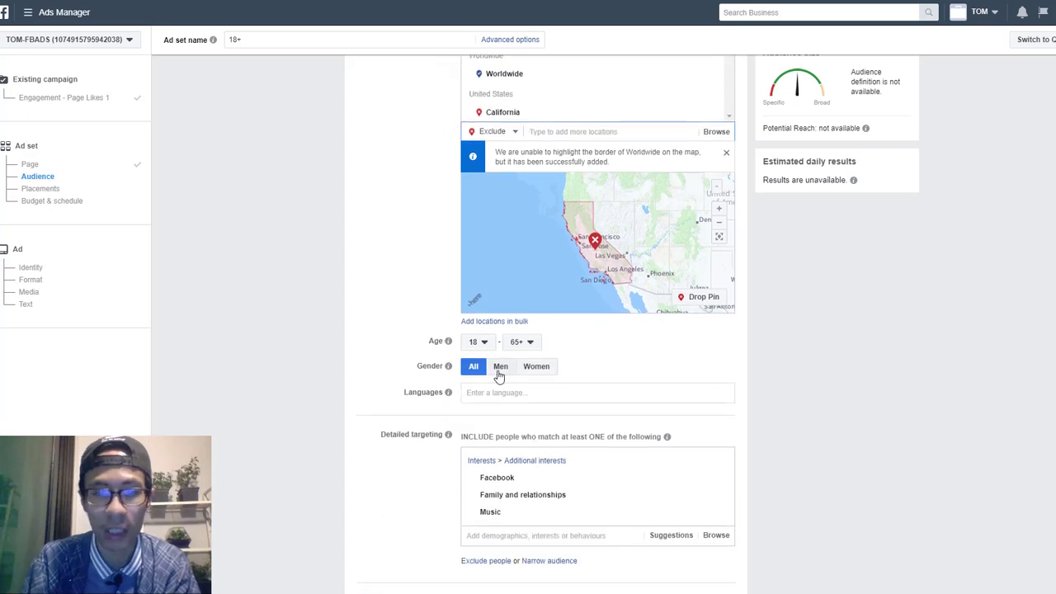
left_click(497, 394)
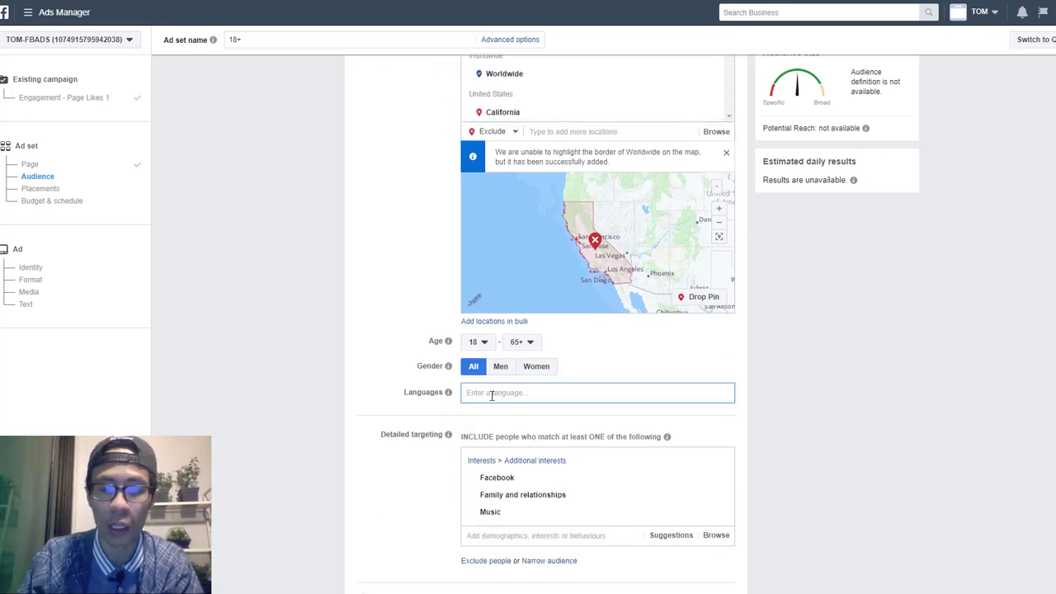
type("english")
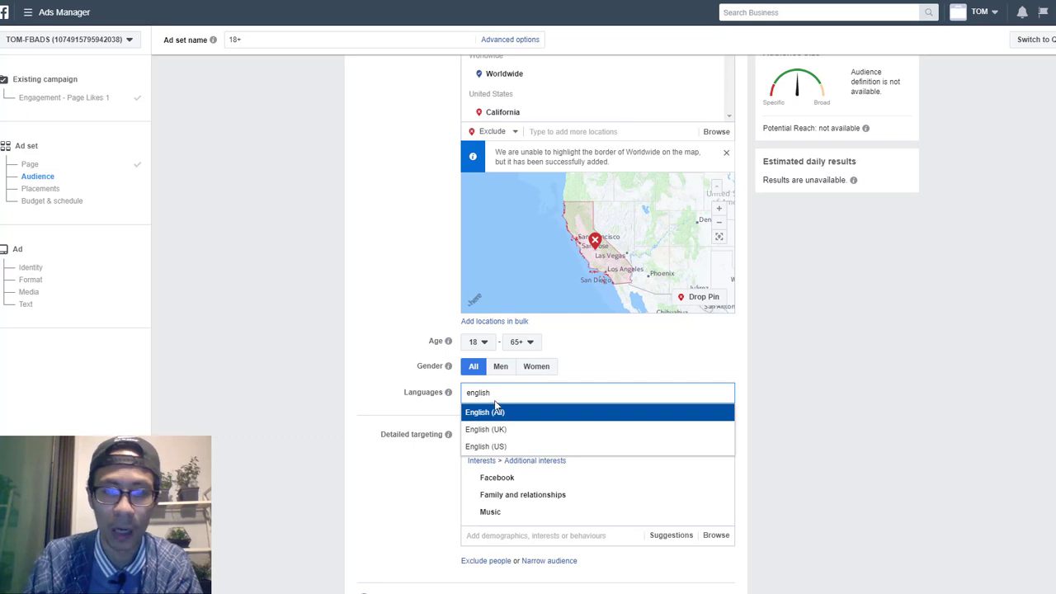
left_click(499, 414)
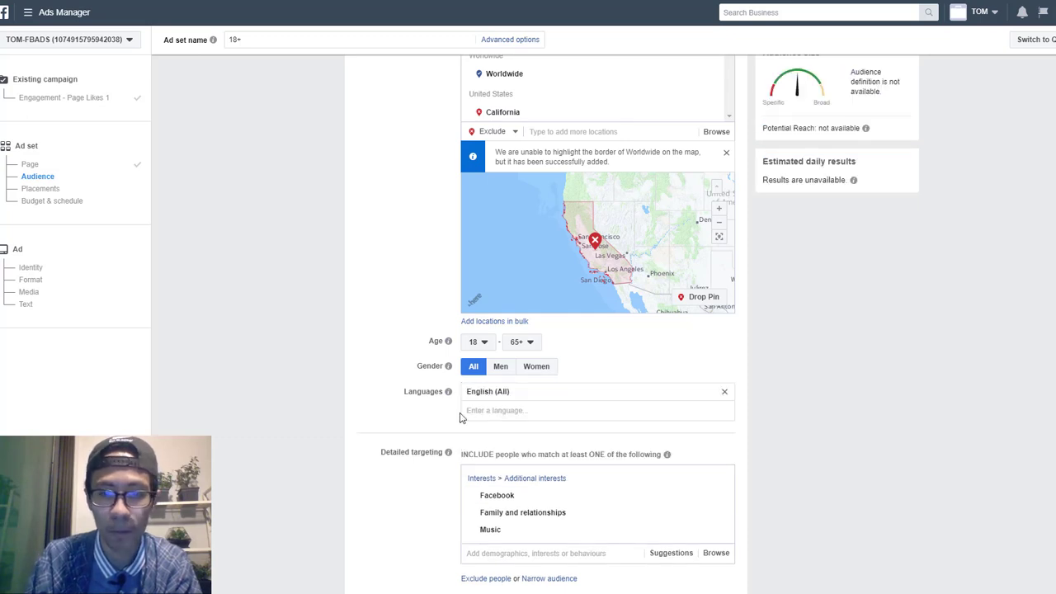
- Remove the existing interests from detailed targeting and add the interest Love instead
scroll(462, 417, "down", 1)
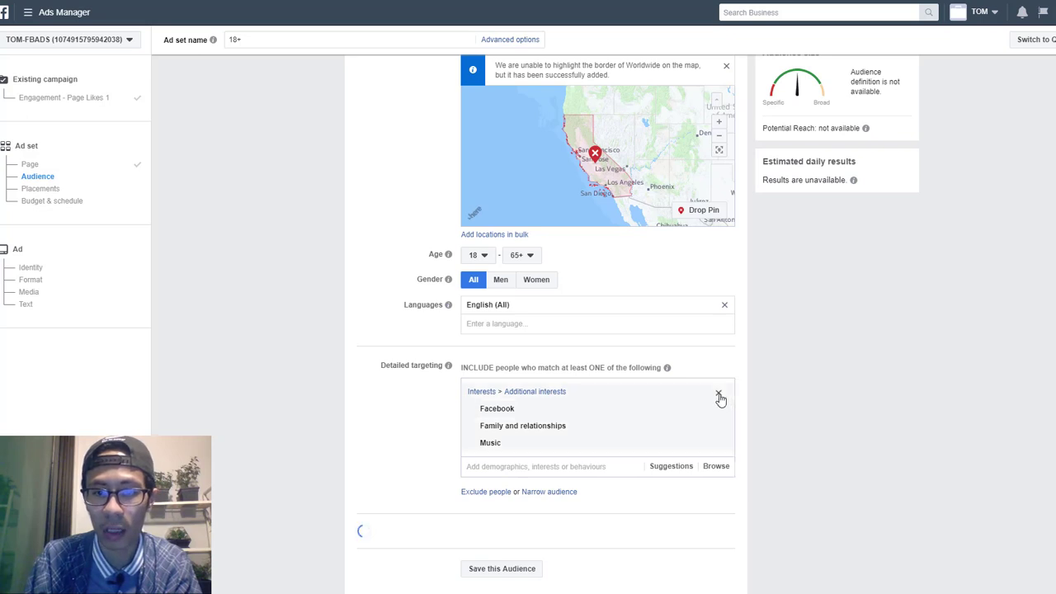
left_click(720, 395)
left_click(583, 385)
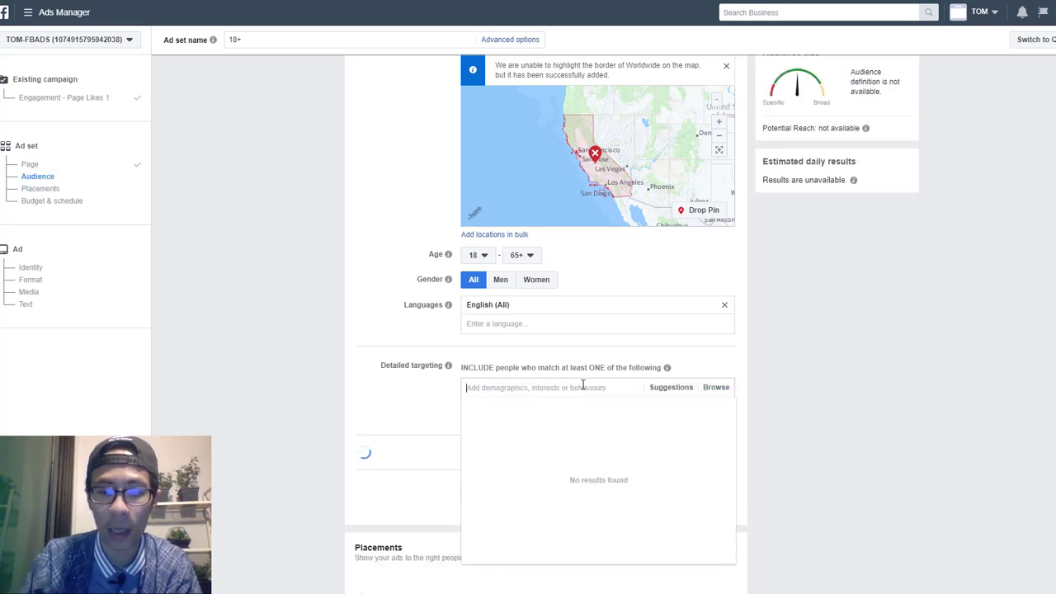
type("love")
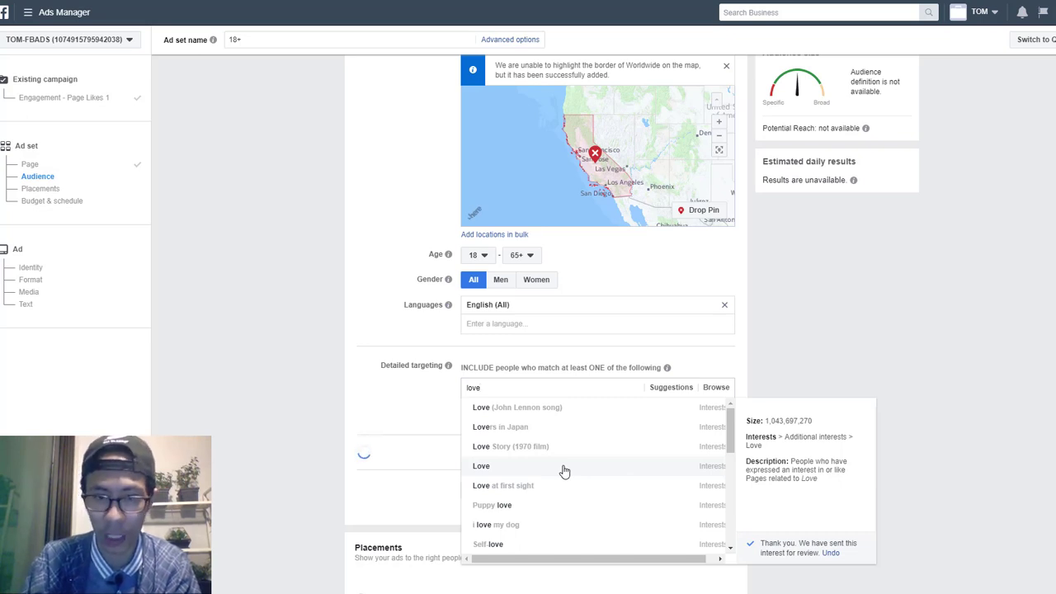
left_click(564, 470)
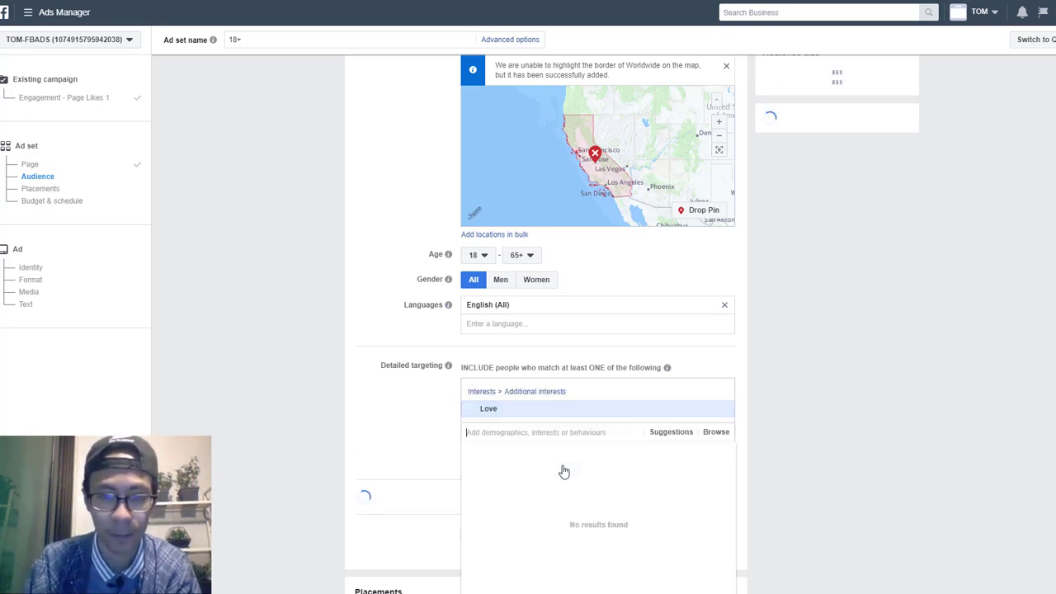
left_click(398, 431)
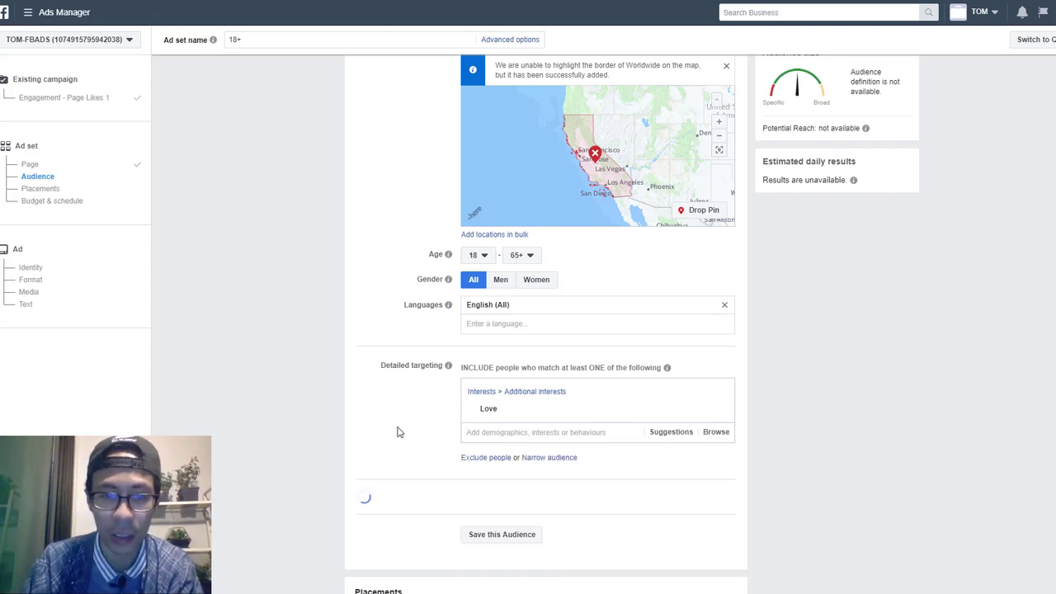
- Switch the ad set from automatic placements to Edit placements and review the listed platforms
scroll(397, 432, "down", 4)
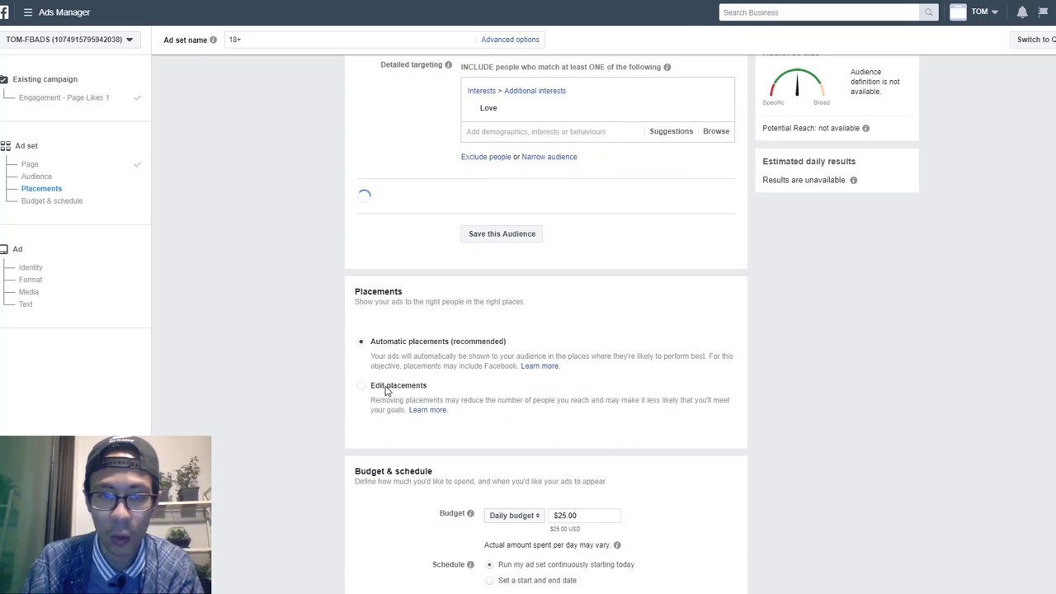
left_click(385, 389)
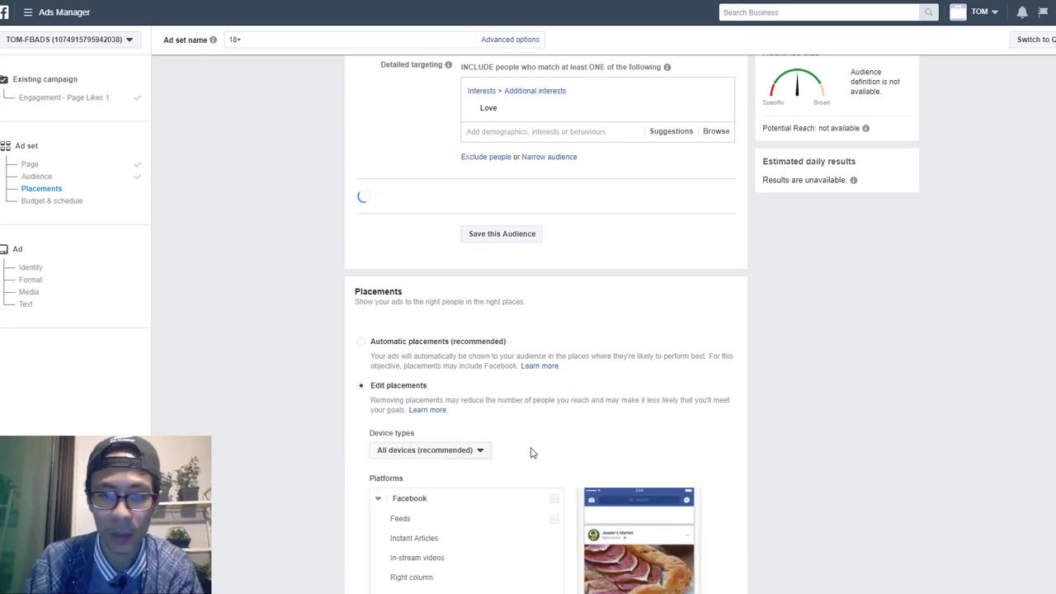
scroll(531, 448, "down", 3)
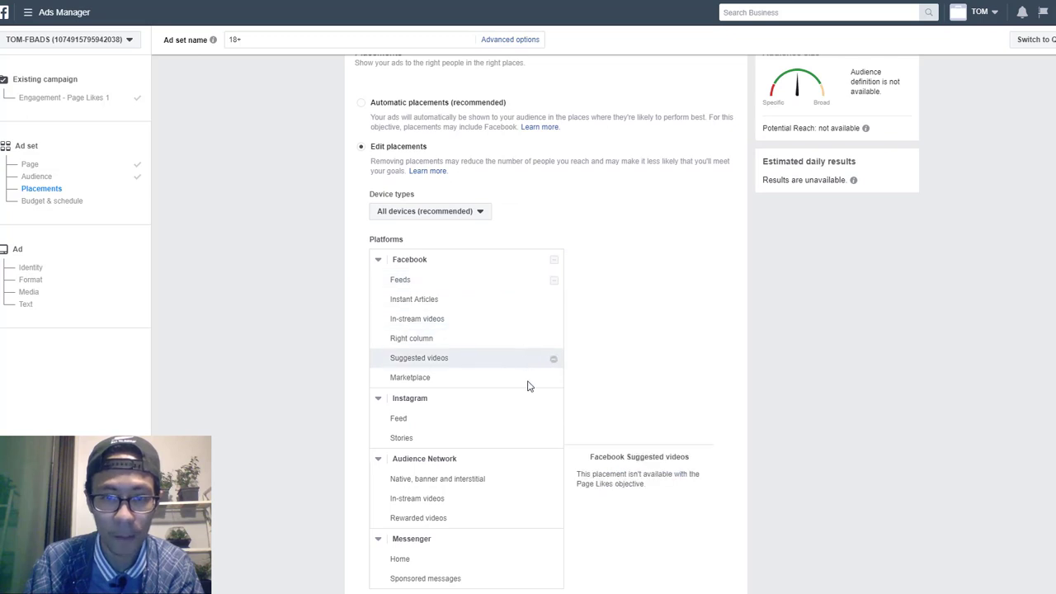
scroll(526, 448, "down", 1)
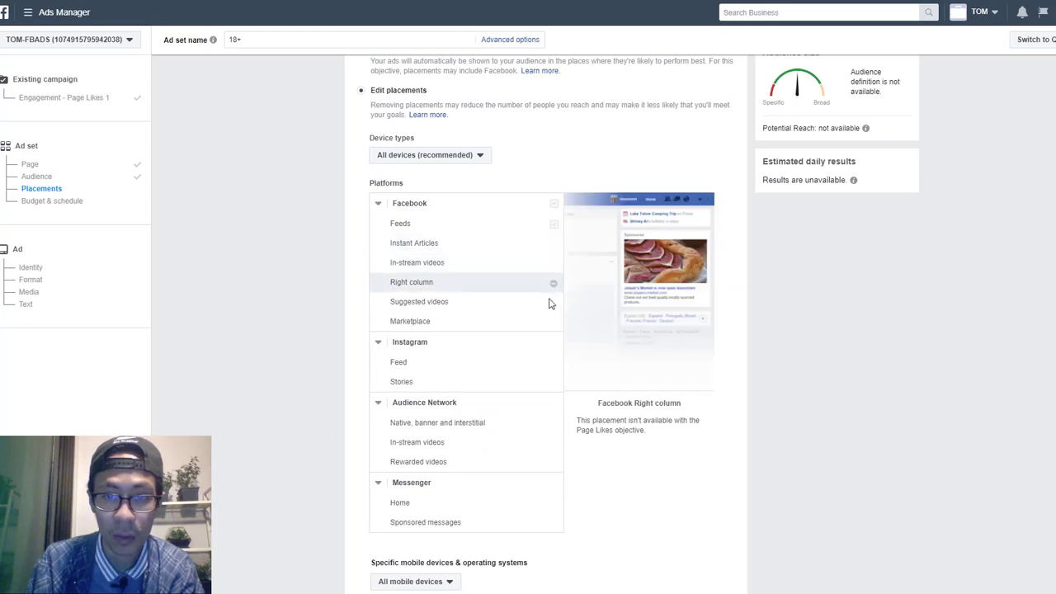
scroll(503, 372, "down", 3)
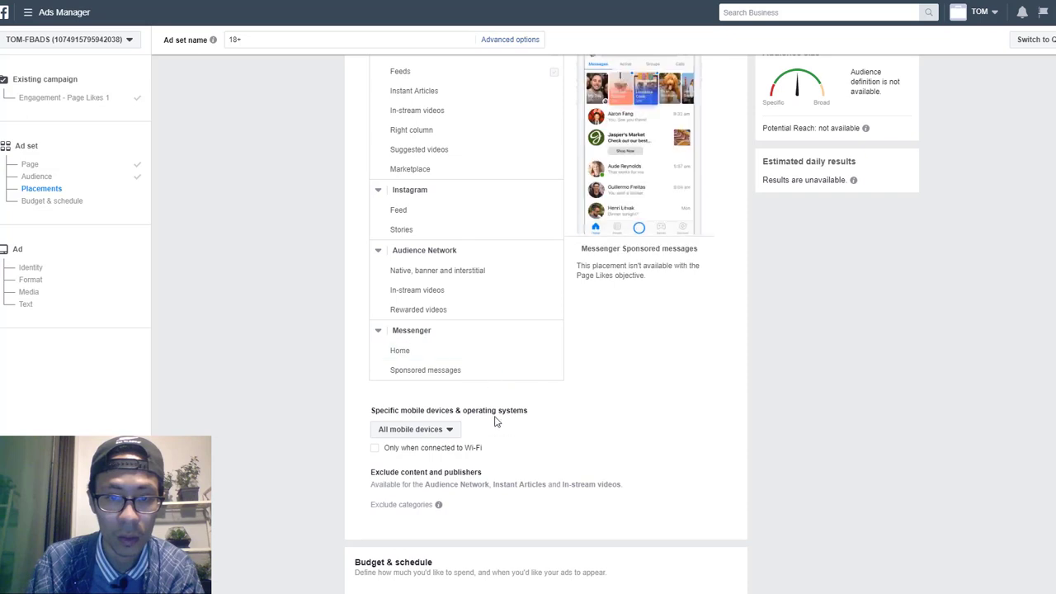
- Set the daily budget to $3.00 and continue to the ad creation stage
scroll(503, 429, "down", 3)
scroll(451, 411, "down", 3)
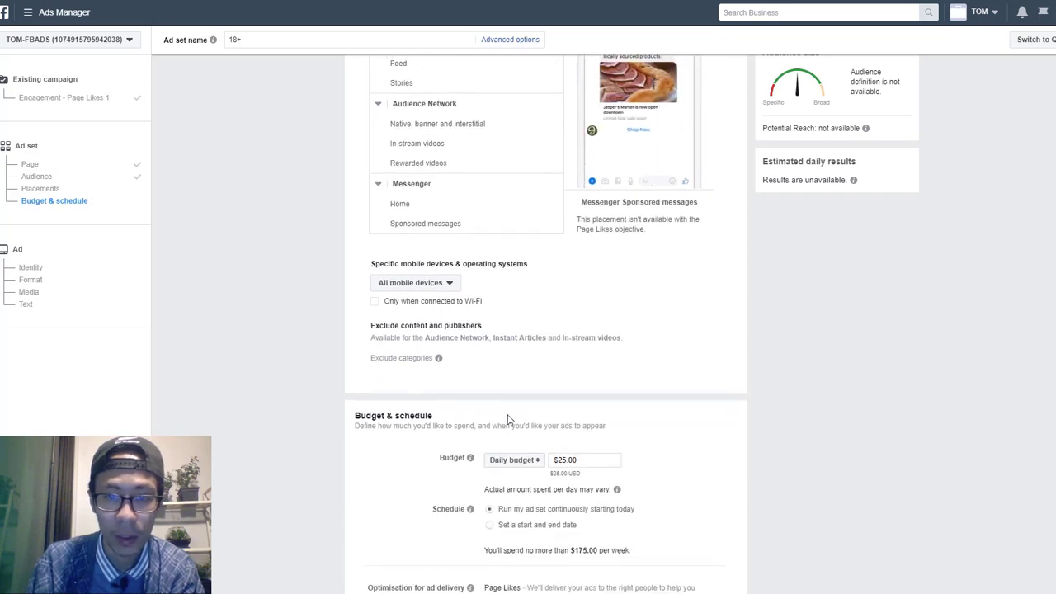
left_click_drag(589, 363, 541, 367)
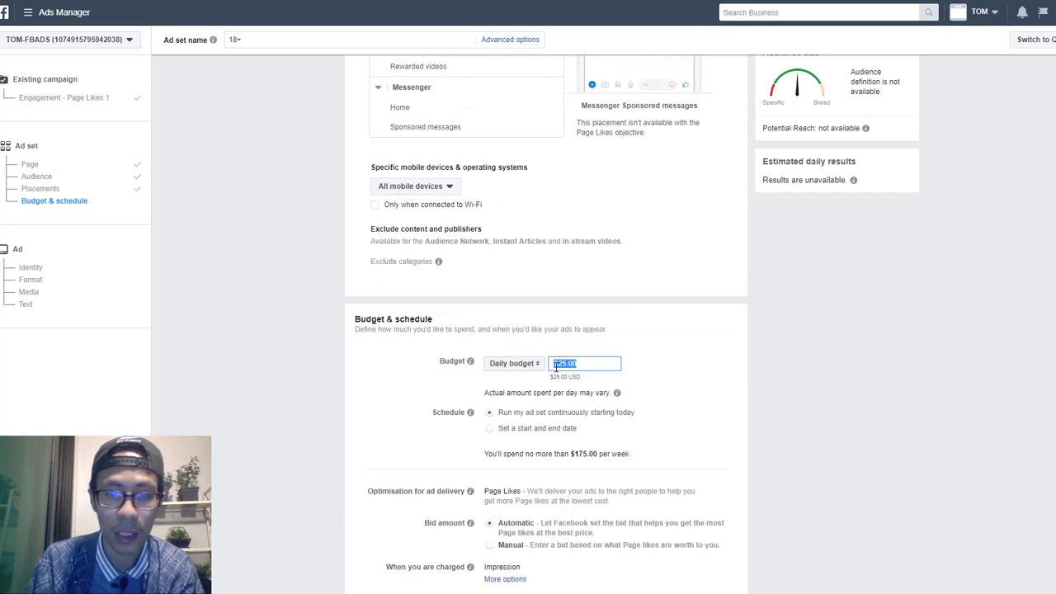
type("3")
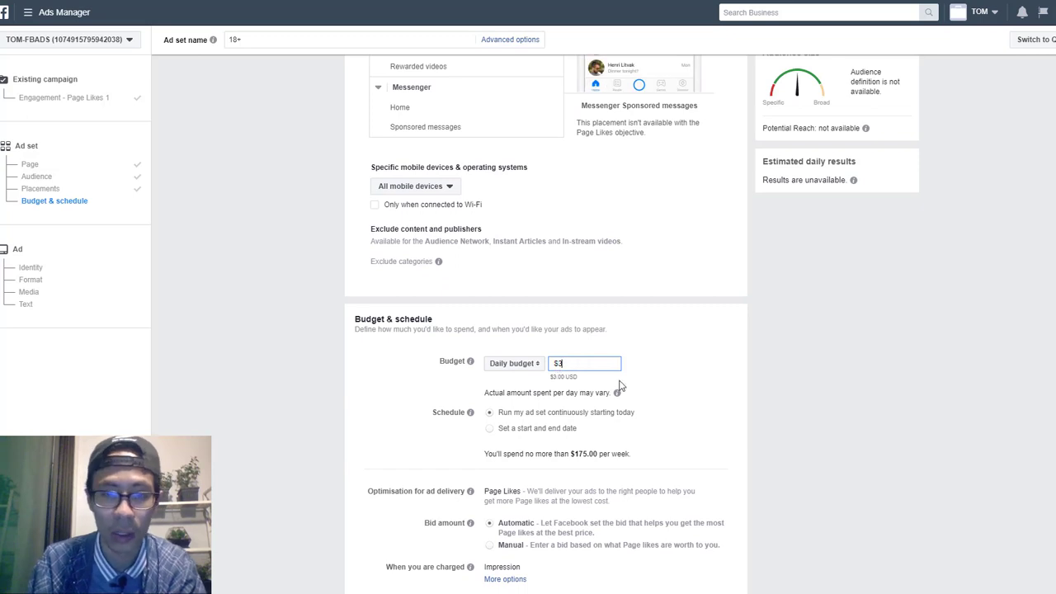
left_click(655, 395)
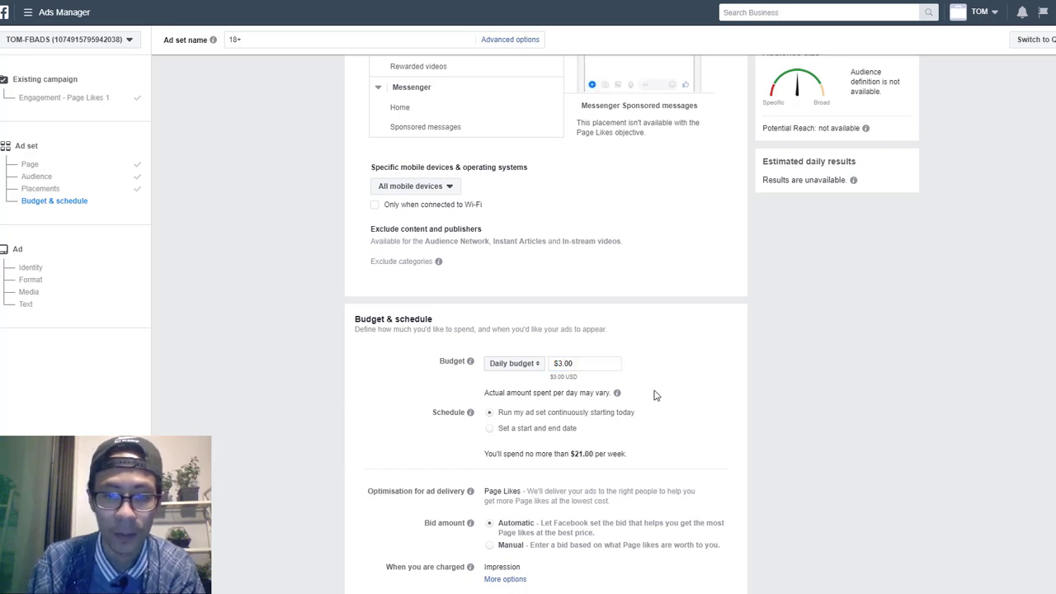
scroll(654, 395, "down", 3)
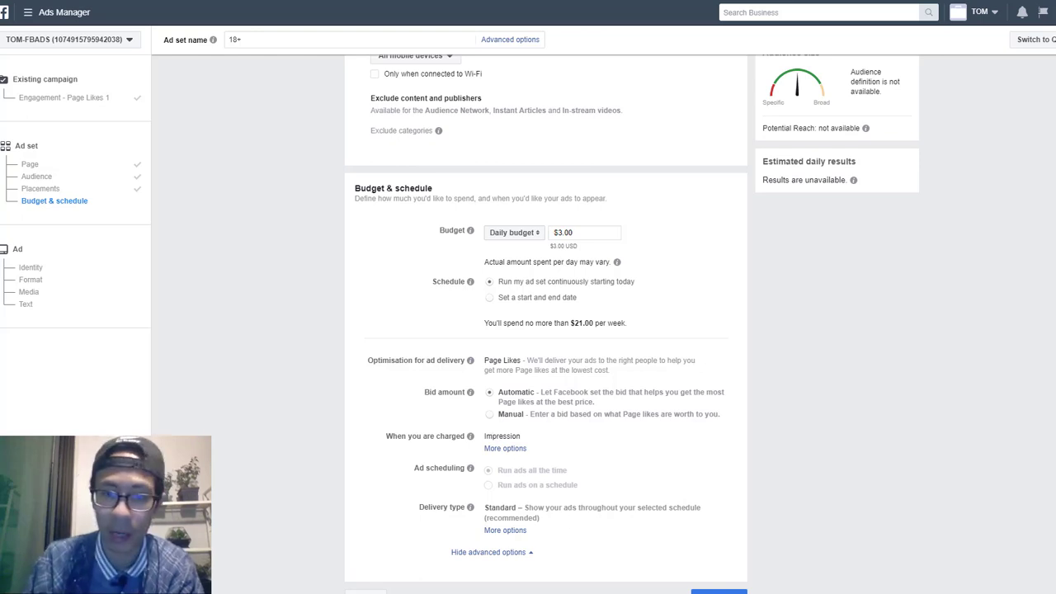
left_click(718, 592)
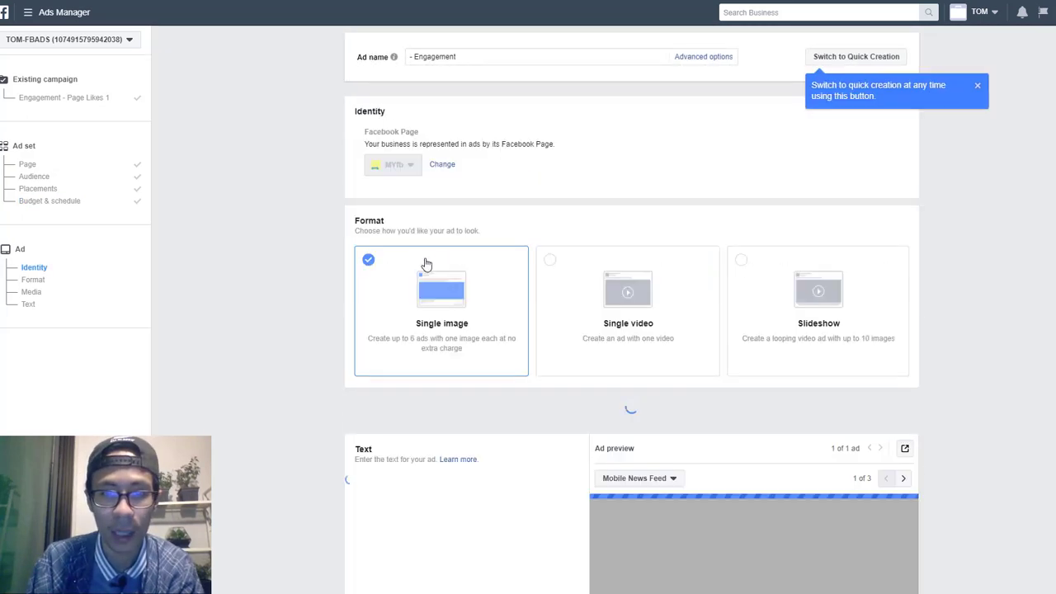
- Remove the preselected 1200 × 300 cover image from the single-image ad
scroll(456, 402, "down", 2)
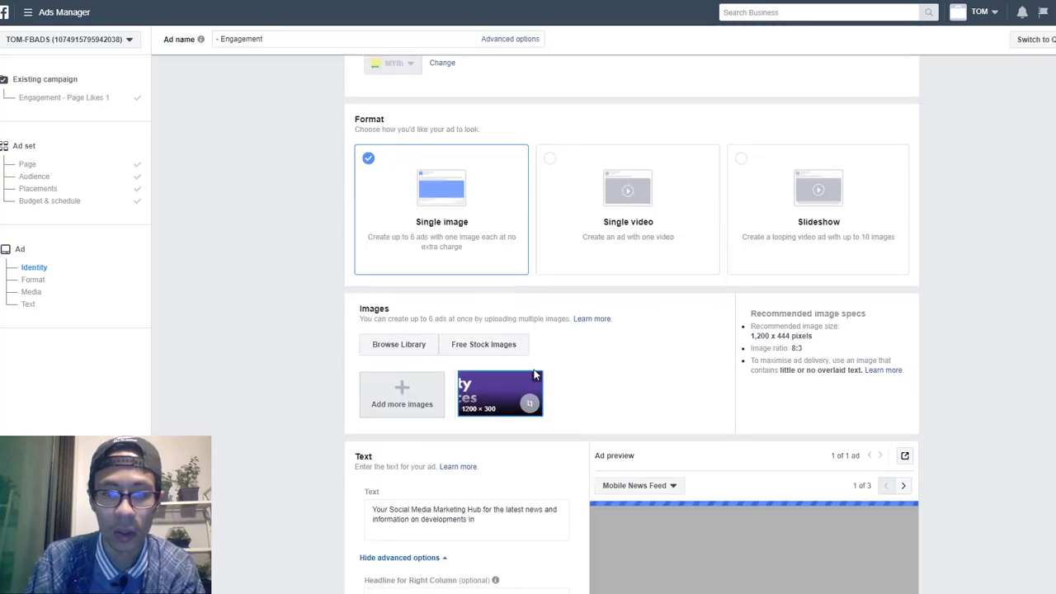
left_click(536, 379)
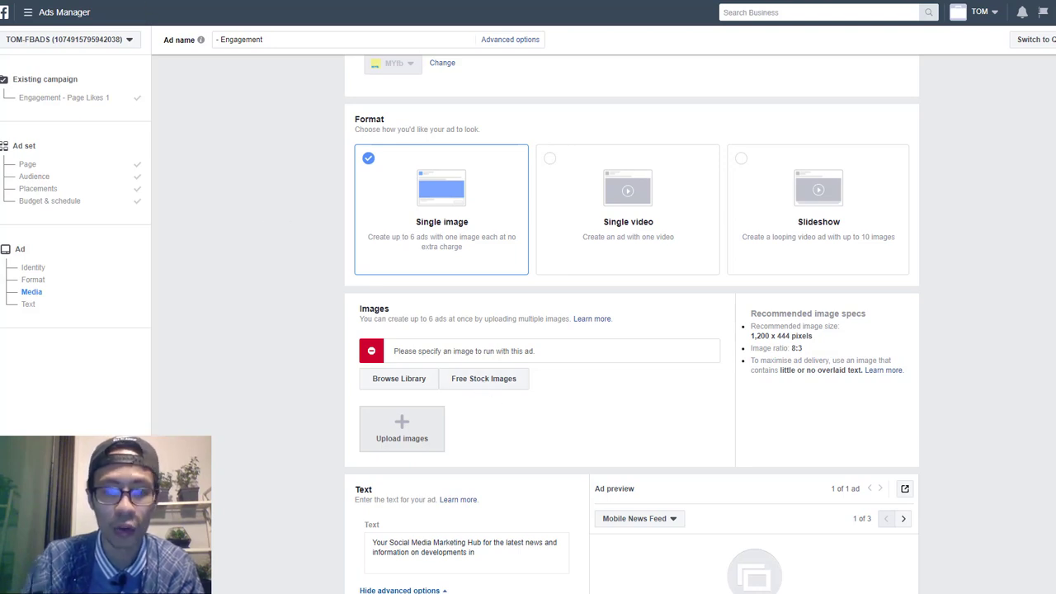
- Open pixabay.com in a new browser tab and search its free images for "love"
key("ctrl+t")
type("pixab")
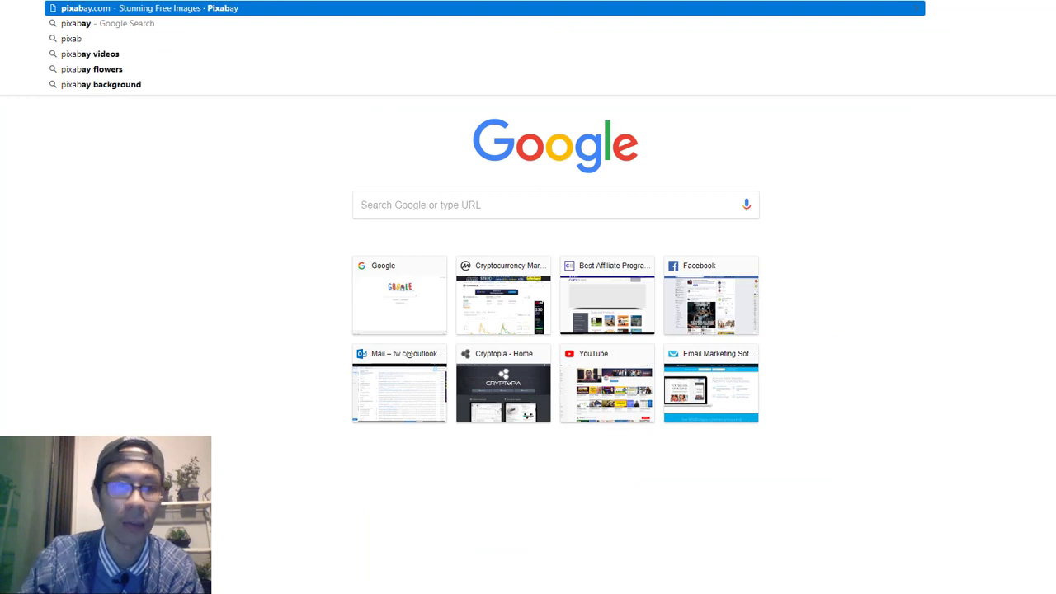
type("ay.com")
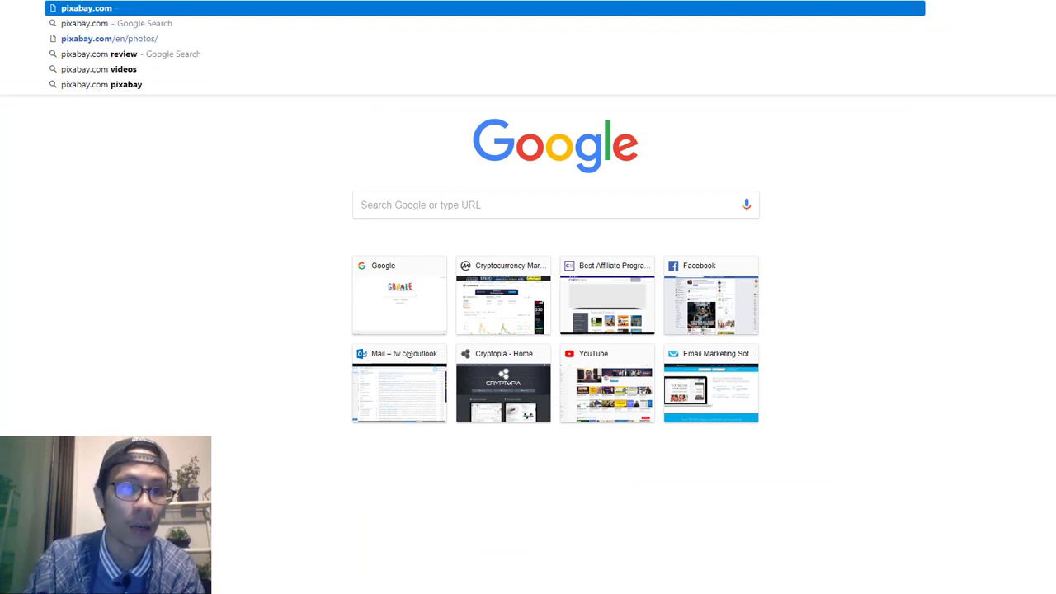
key("Return")
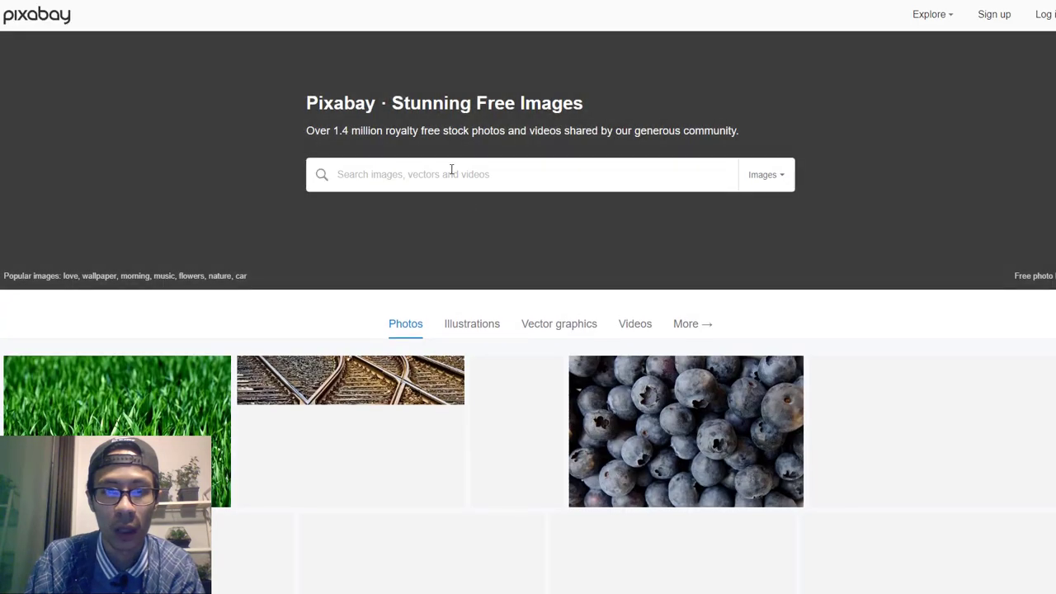
type("love")
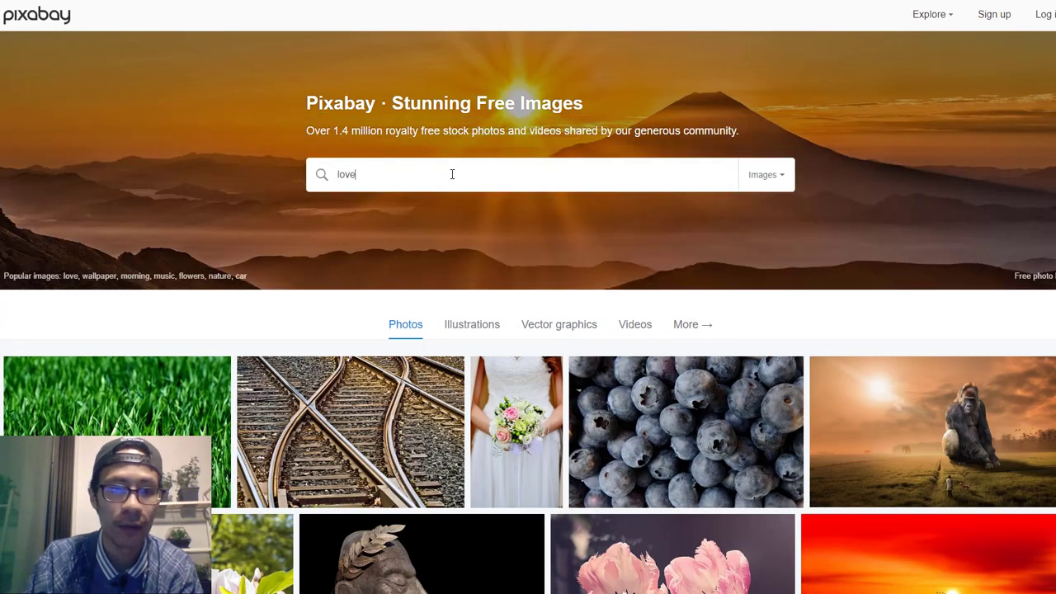
key("Return")
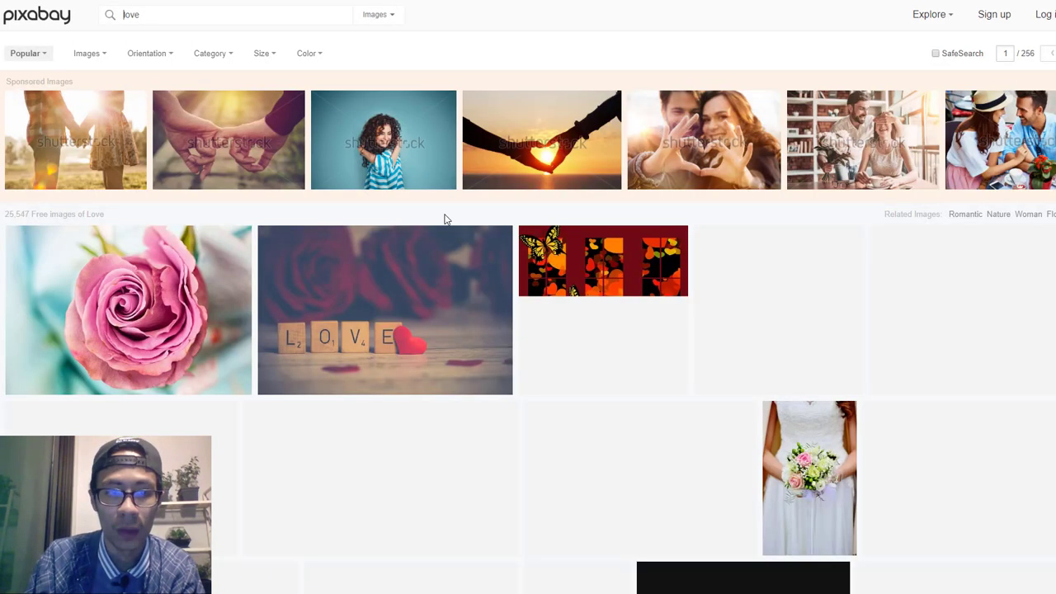
- Browse the Pixabay love image results for pictures suitable for the ad
scroll(513, 321, "down", 2)
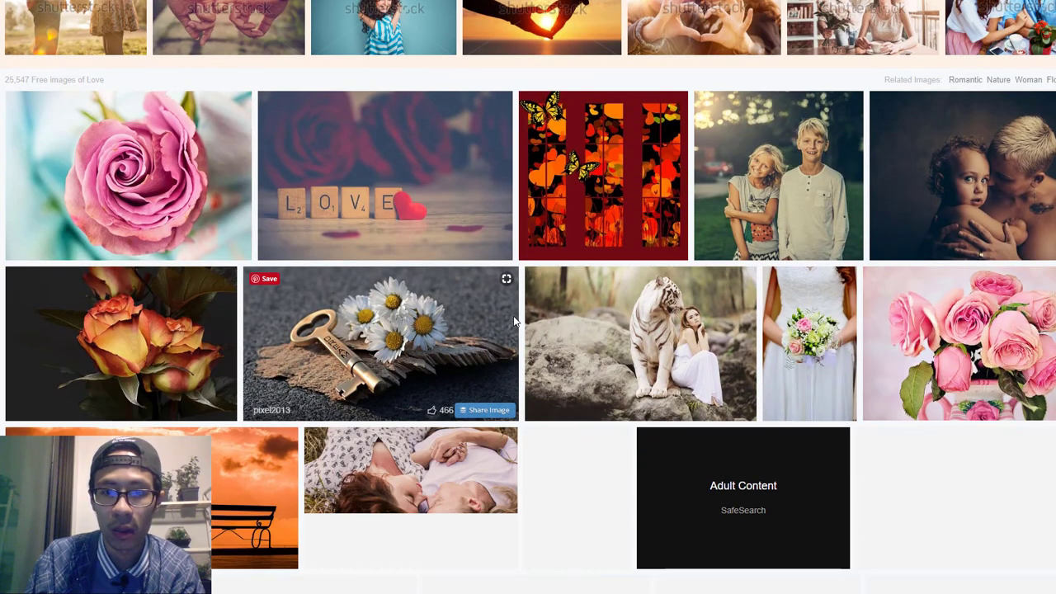
scroll(513, 321, "down", 2)
scroll(513, 321, "down", 3)
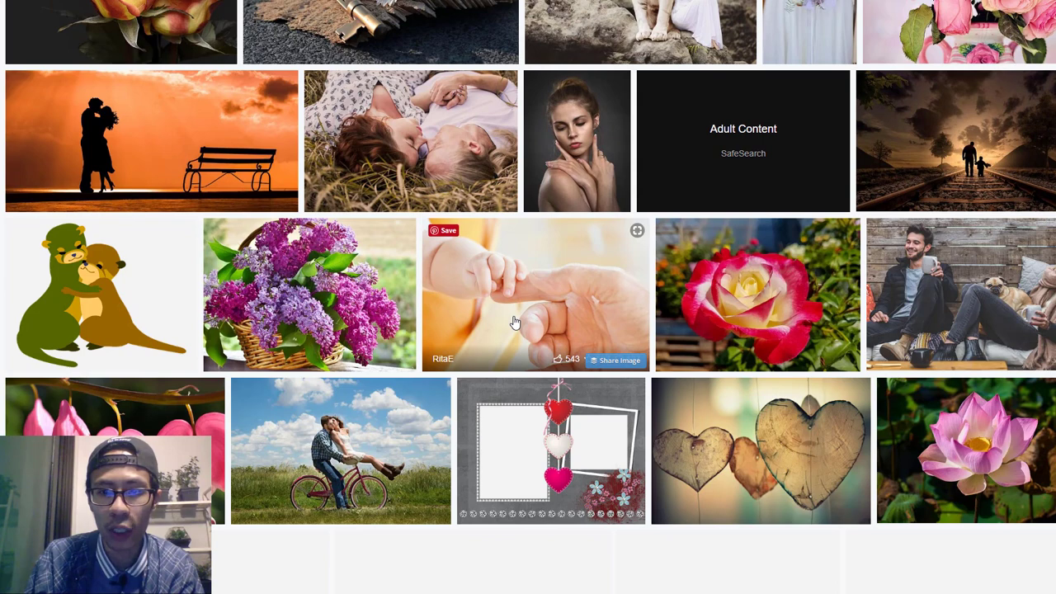
scroll(513, 321, "down", 2)
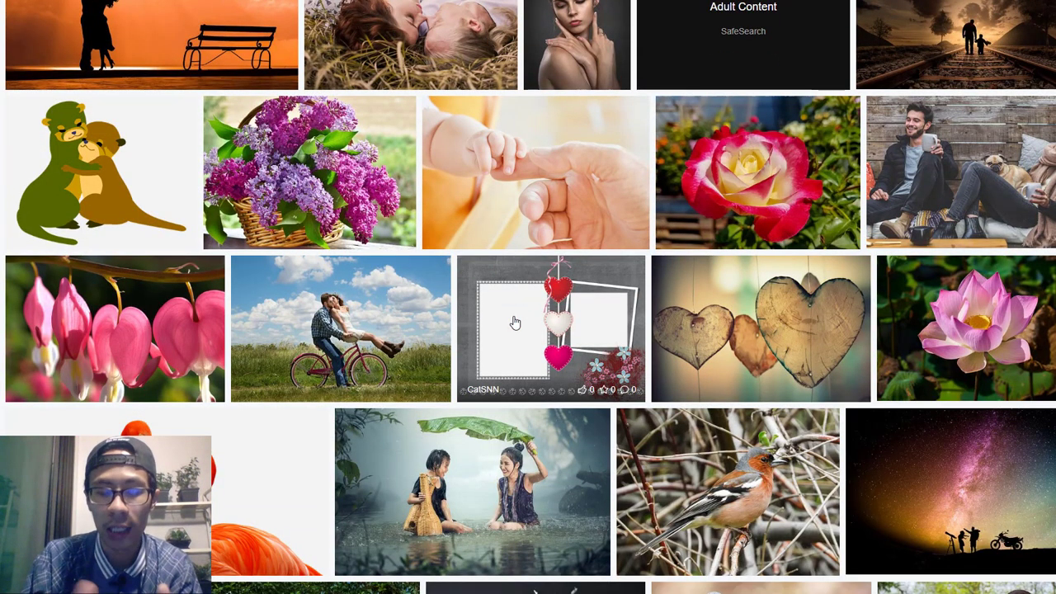
scroll(514, 321, "down", 8)
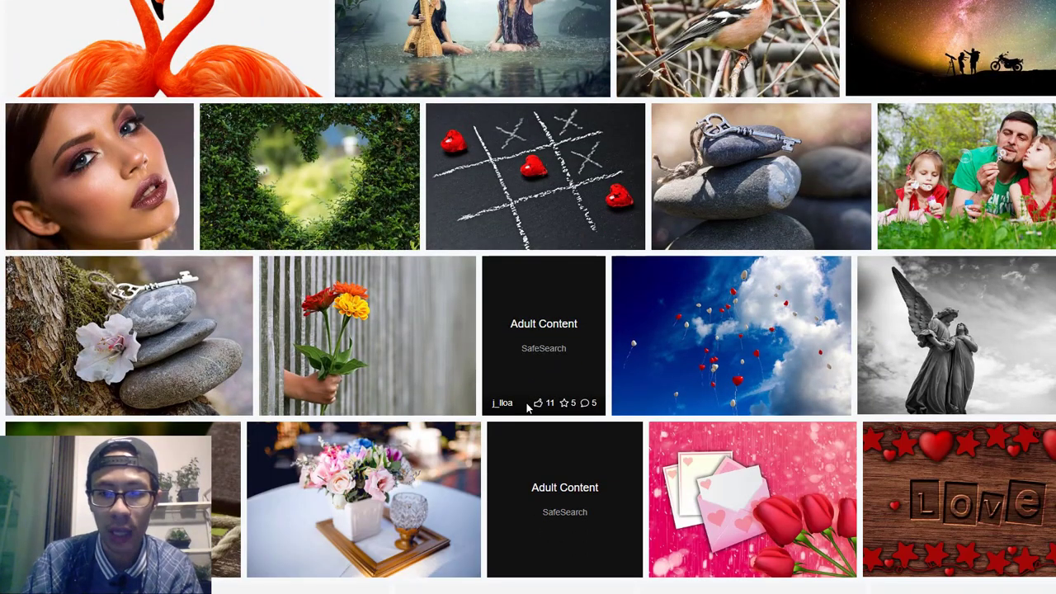
scroll(529, 409, "down", 9)
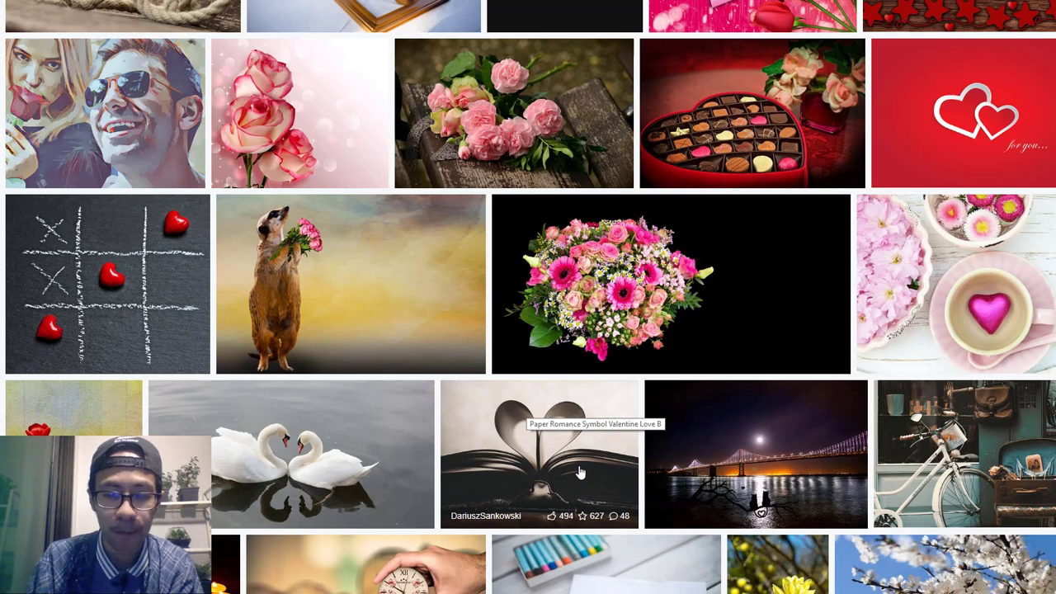
scroll(580, 471, "down", 4)
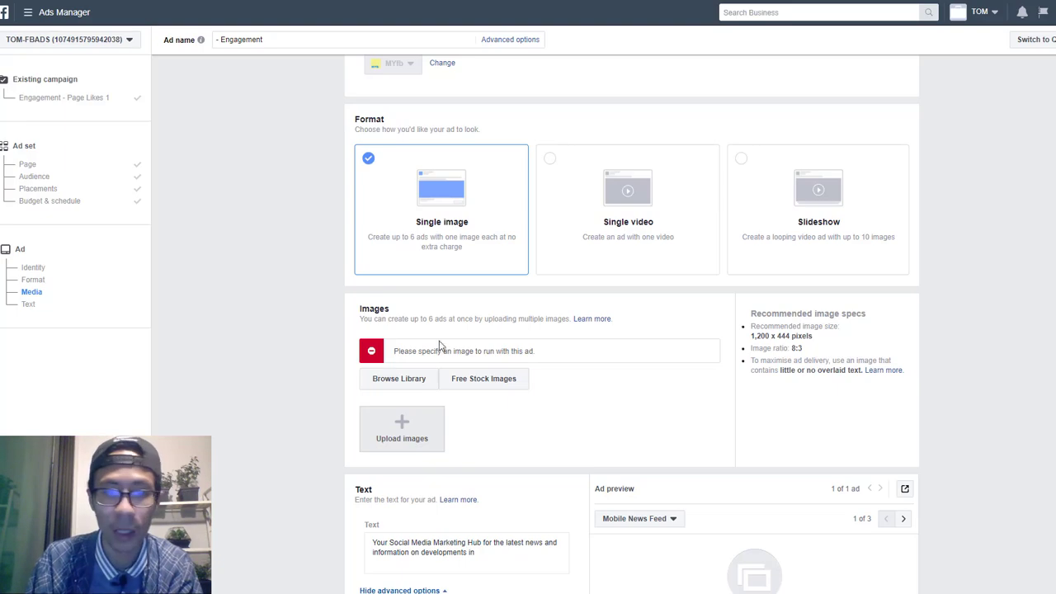
- Back in Ads Manager, search the free stock images for "love" and add the picture of hands holding a red heart to the ad
left_click(491, 390)
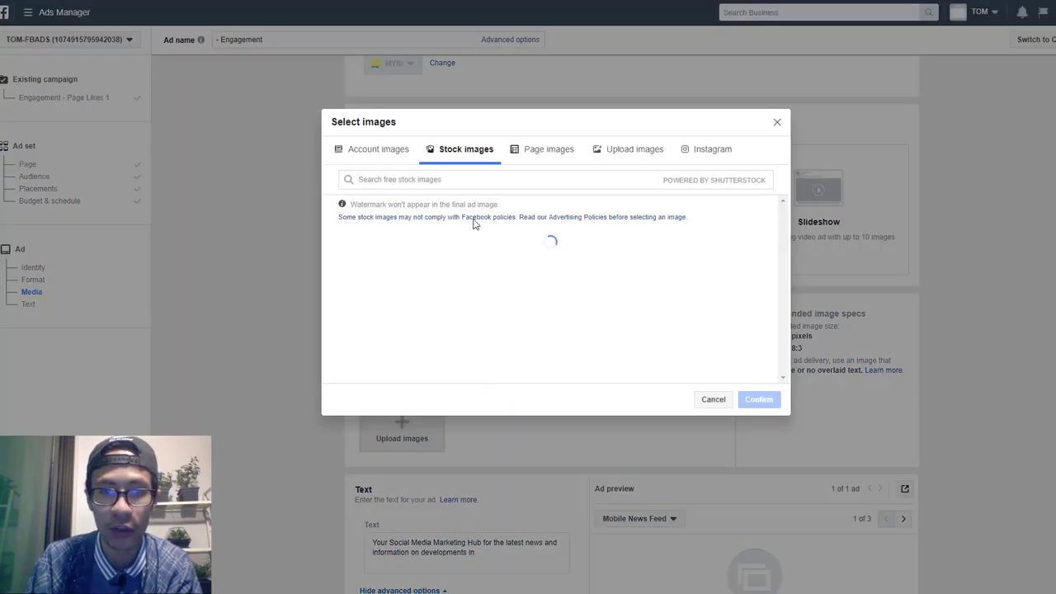
left_click(458, 179)
type("love")
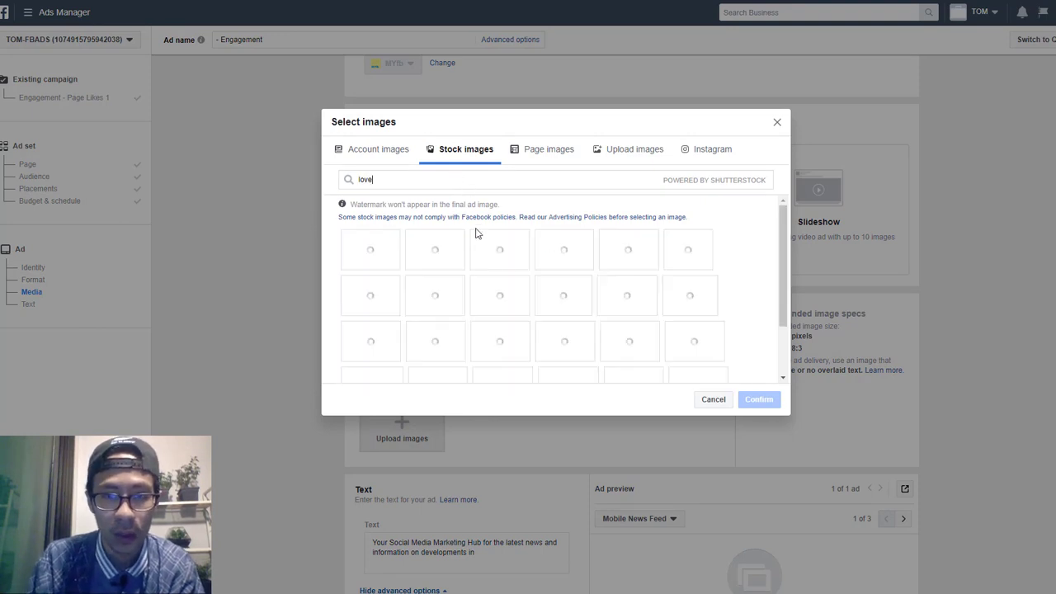
mouse_move(588, 266)
mouse_move(677, 267)
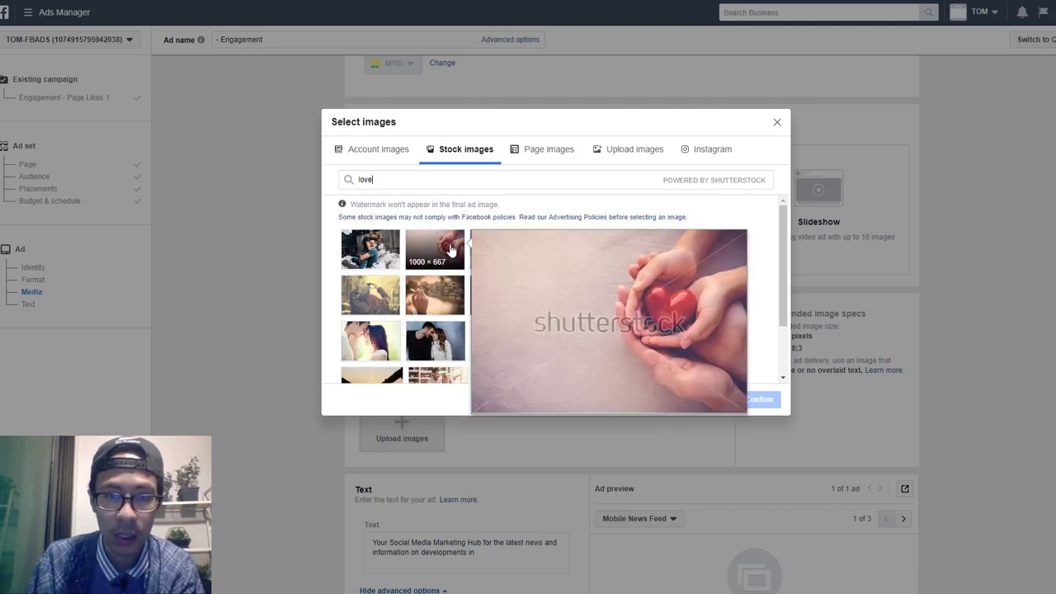
left_click(450, 251)
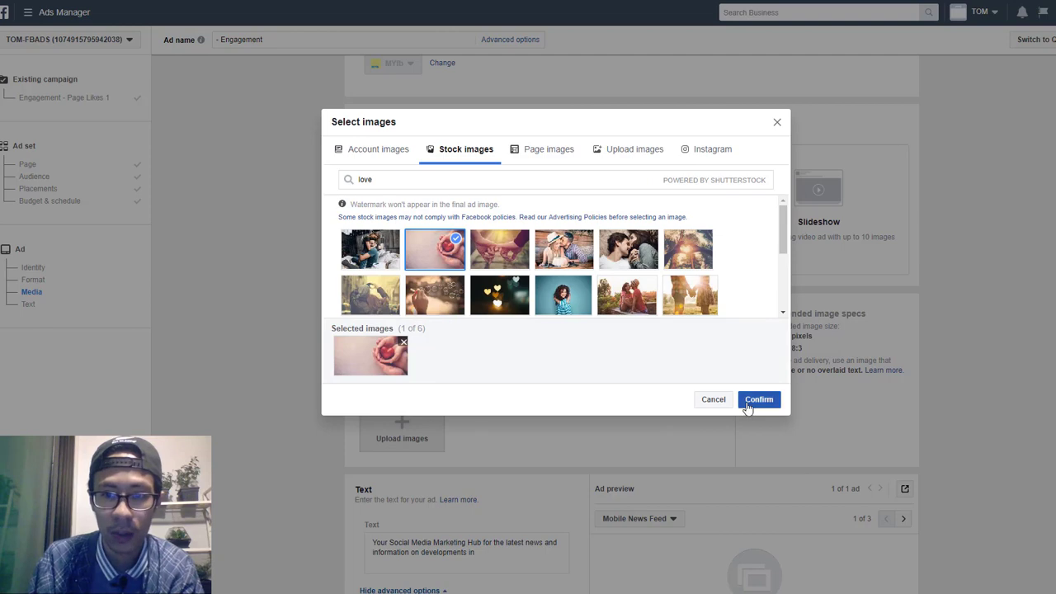
left_click(758, 400)
- Replace the ad's default text with "We love you. Like to share the love?"
scroll(611, 460, "down", 1)
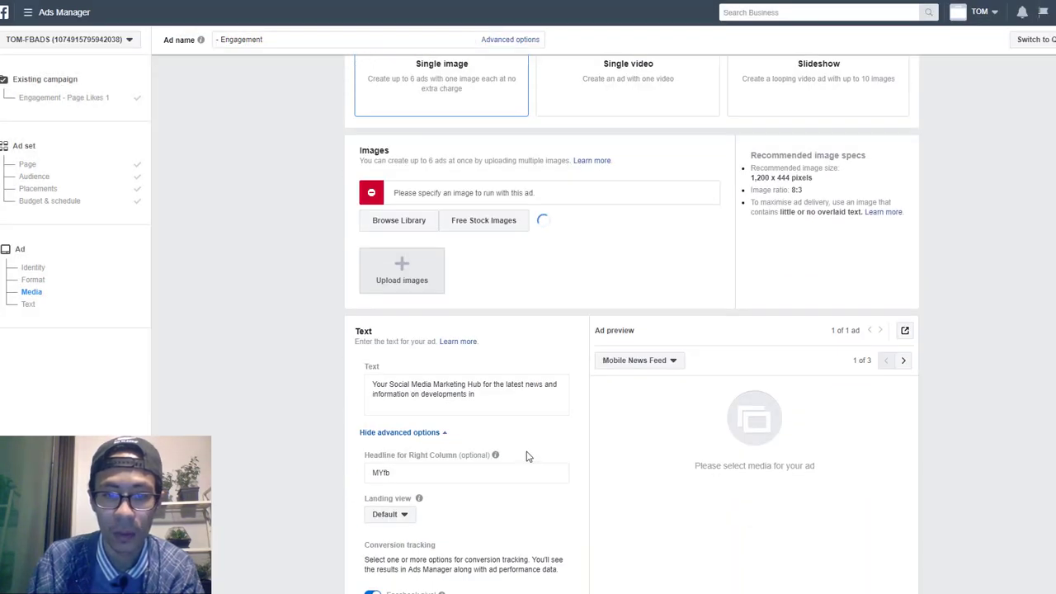
left_click_drag(494, 391, 373, 349)
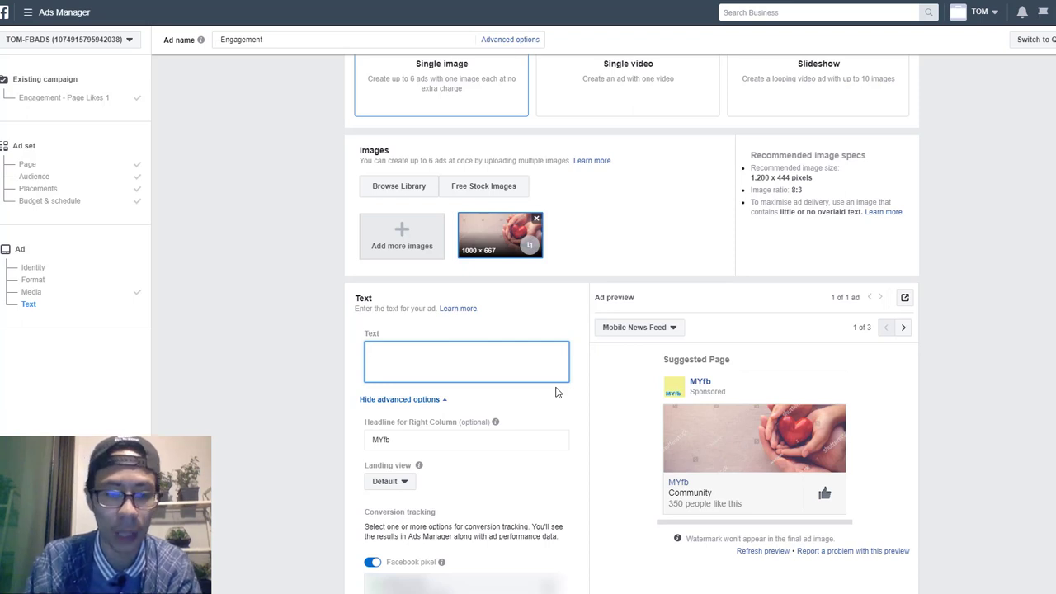
type("We love")
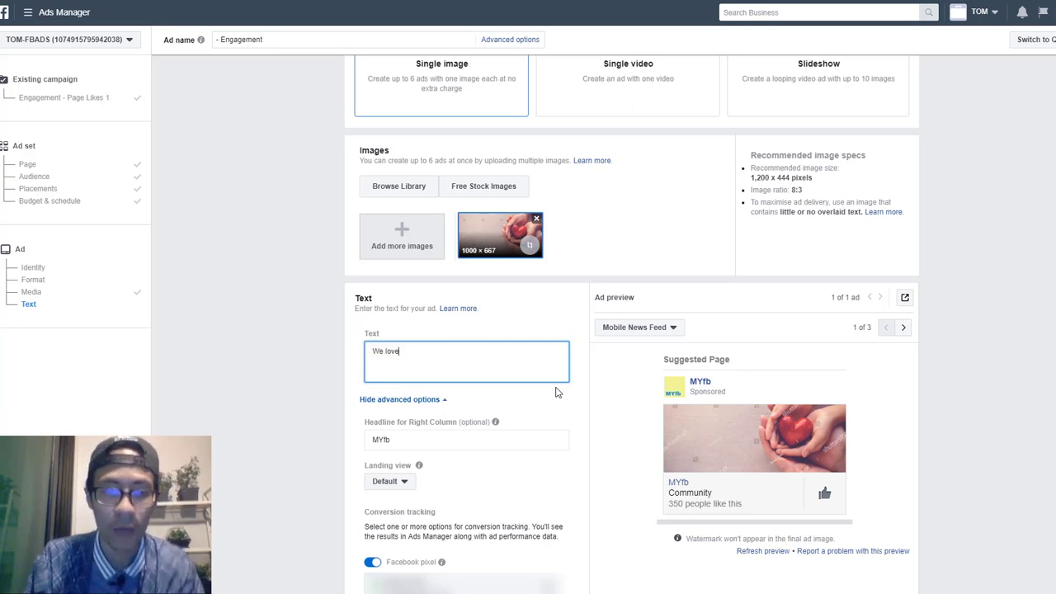
type(" you. Sh")
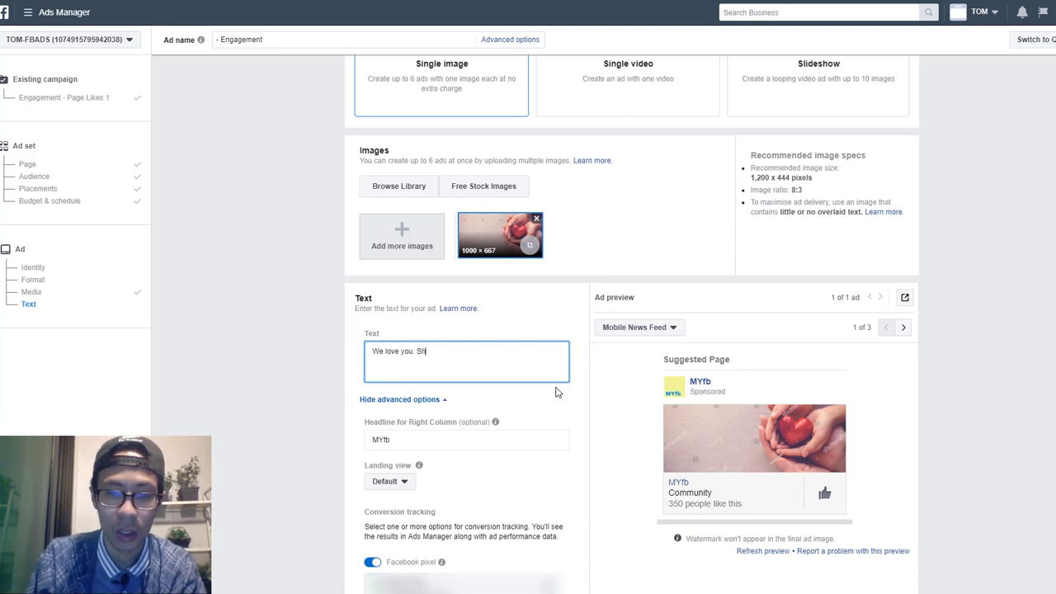
key("BackSpace")
type("Lik")
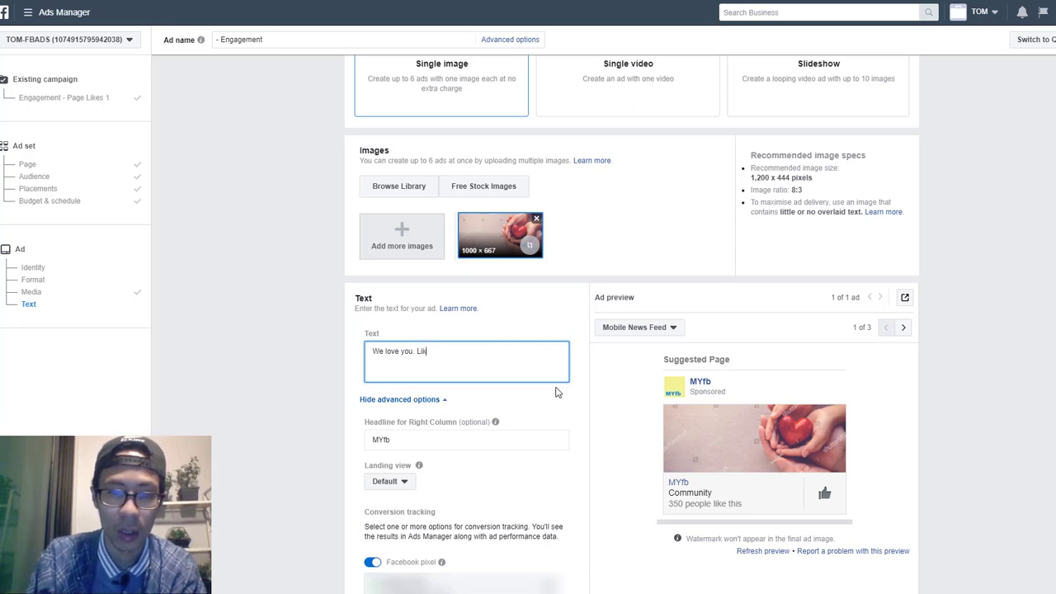
type("e to")
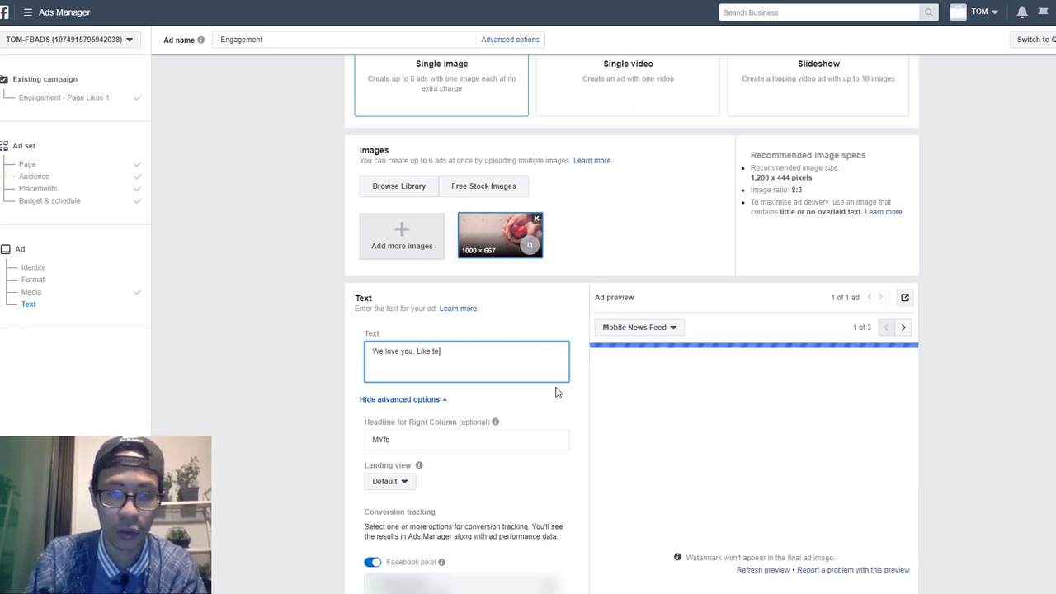
type(" share t")
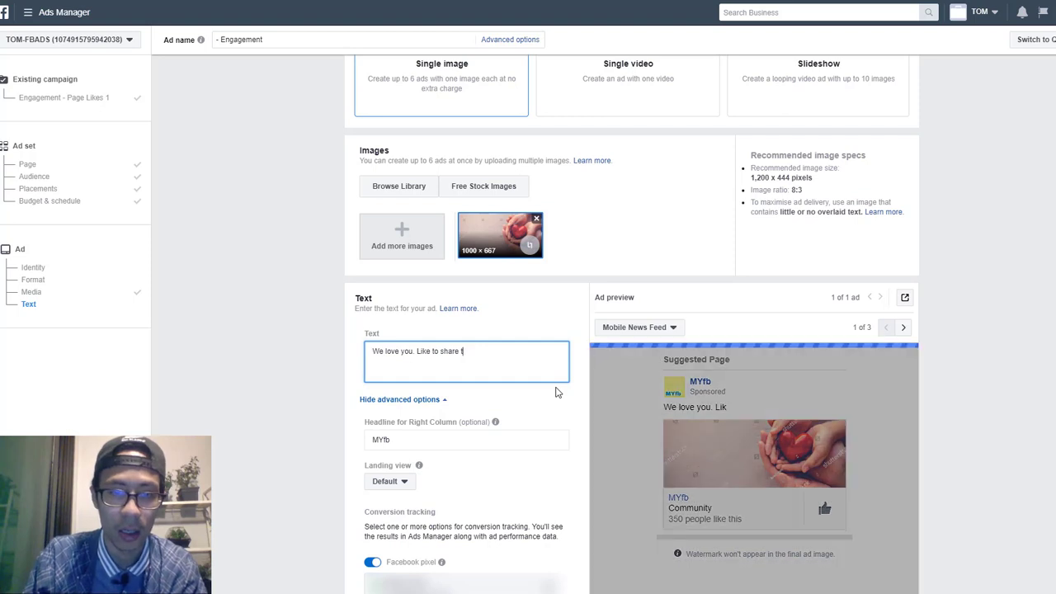
type("he love?")
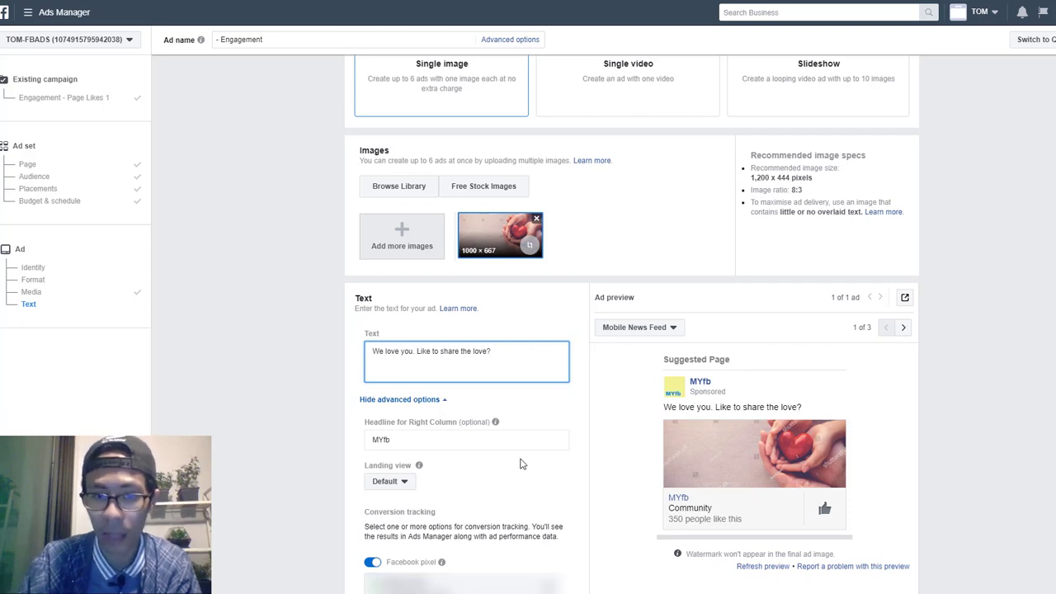
- Turn off Facebook pixel conversion tracking for the ad
scroll(521, 464, "down", 2)
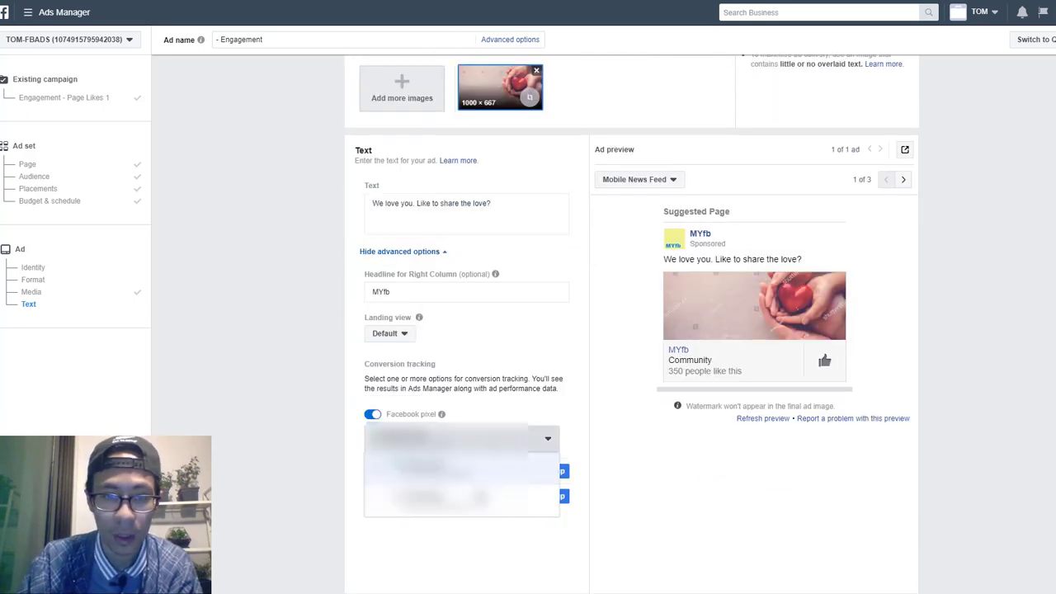
left_click(373, 417)
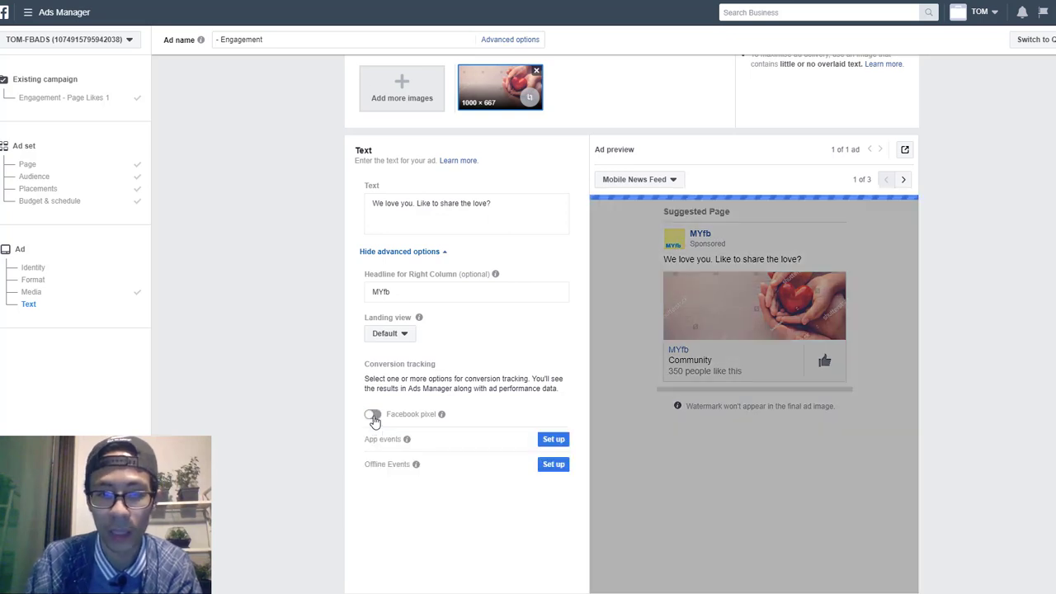
scroll(634, 402, "down", 1)
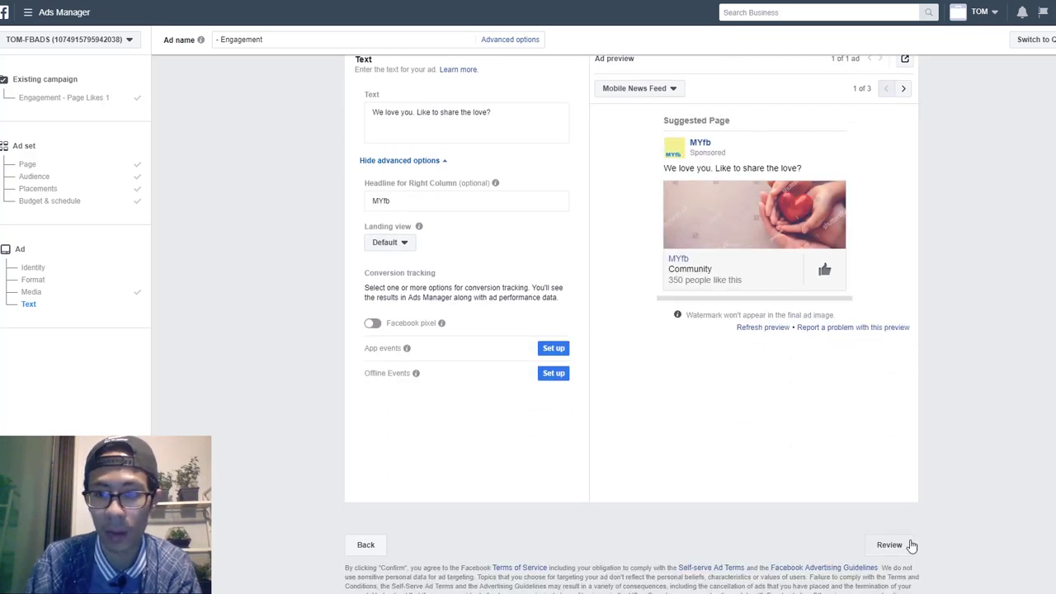